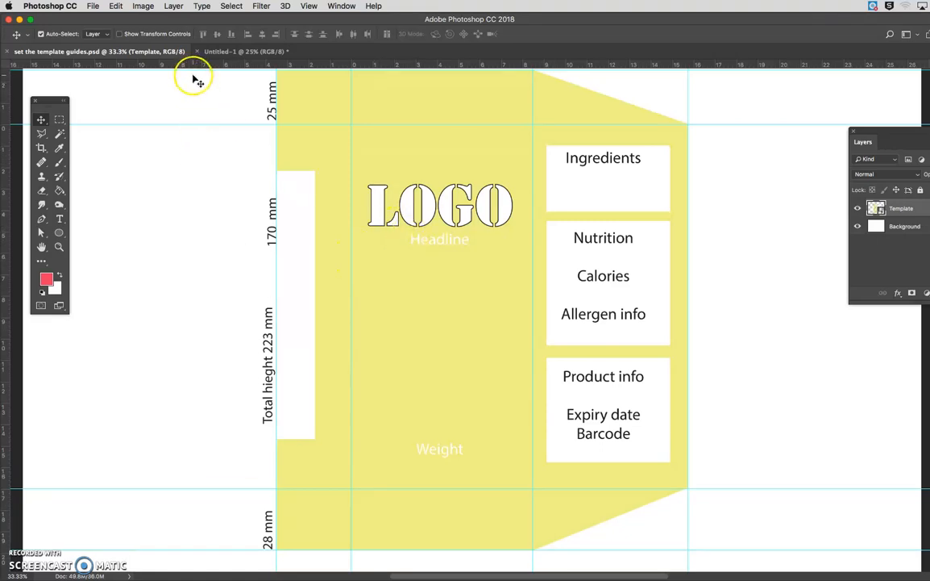
In the Untitled-1 document, marquee a rectangle in the empty area below the BRICK sample and make Layer 1 active.
click(223, 54)
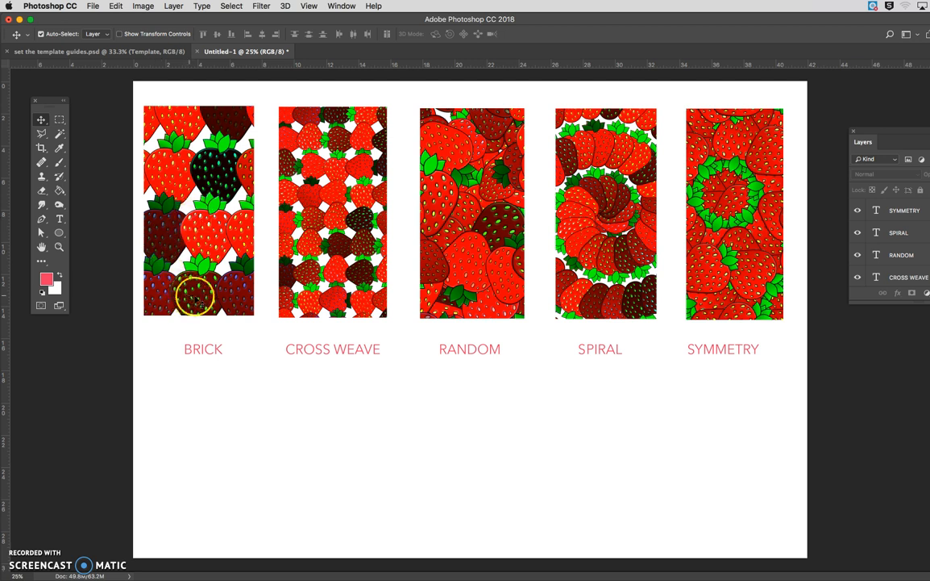
click(58, 121)
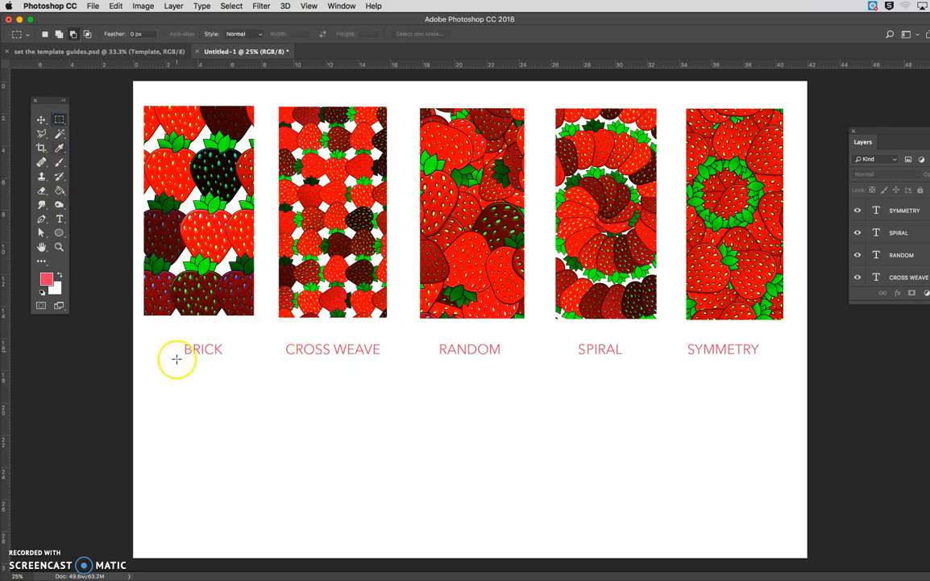
drag(163, 382, 284, 520)
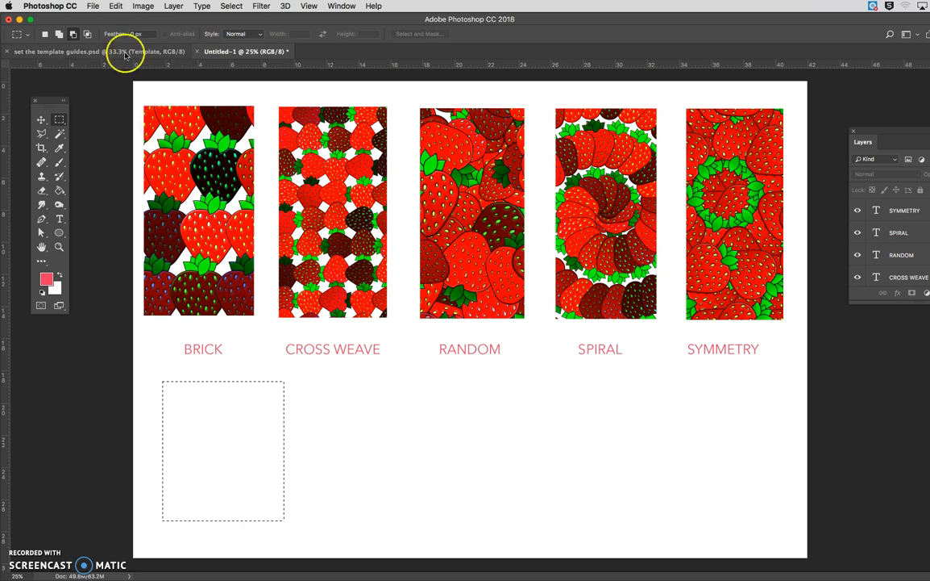
click(117, 6)
click(295, 71)
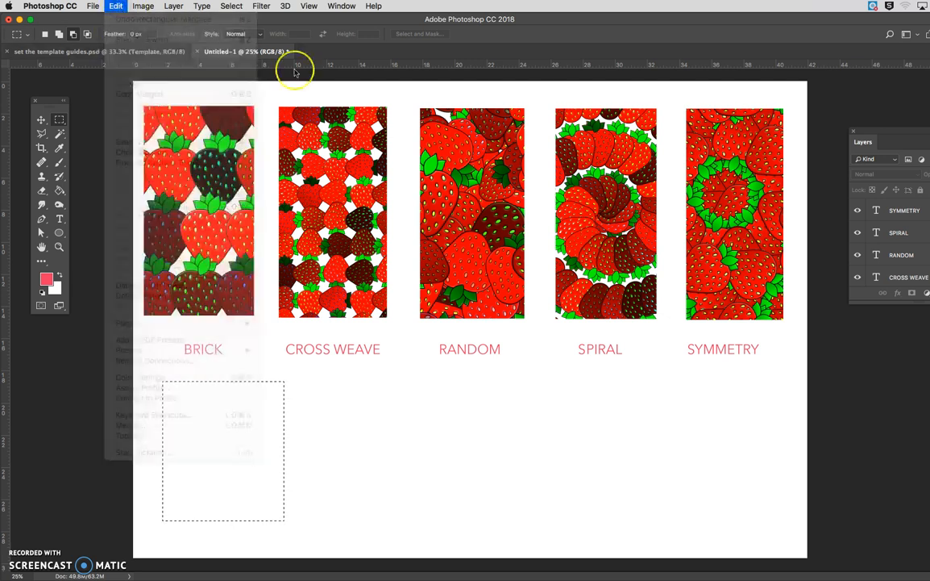
scroll(886, 231, down, 5)
click(896, 258)
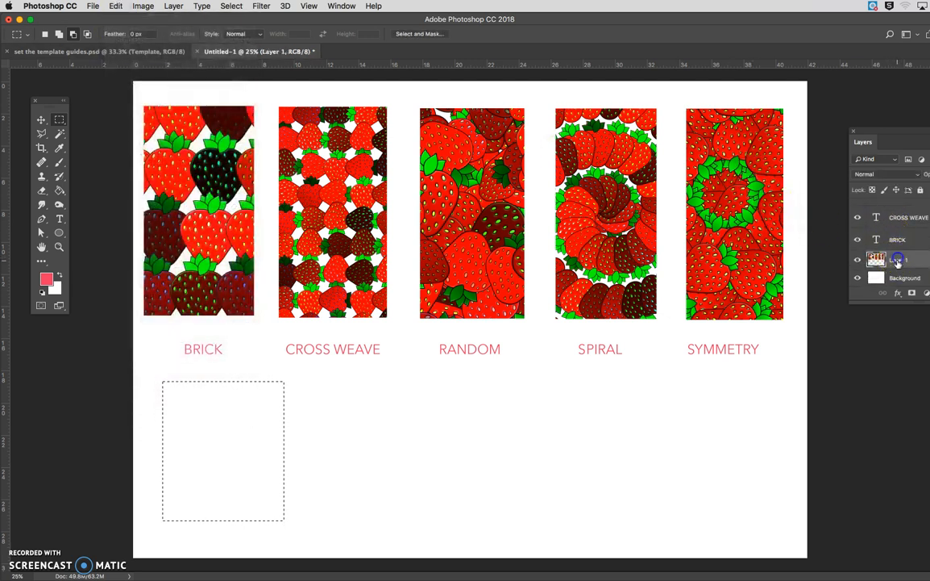
Open the Symmetry Fill settings for a scripted strawberry pattern fill of the selected rectangle.
click(98, 7)
mouse_move(108, 7)
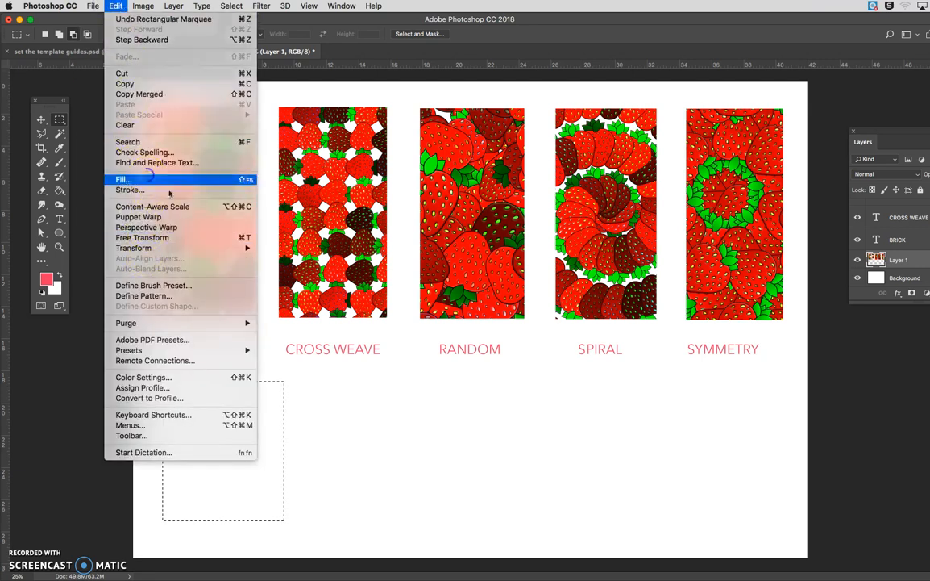
click(124, 179)
drag(249, 19, 198, 51)
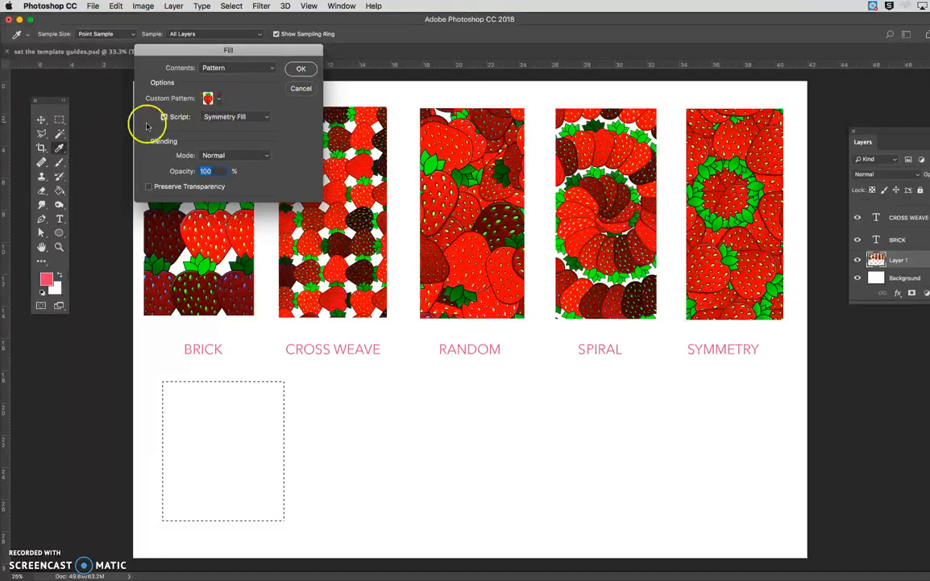
click(302, 69)
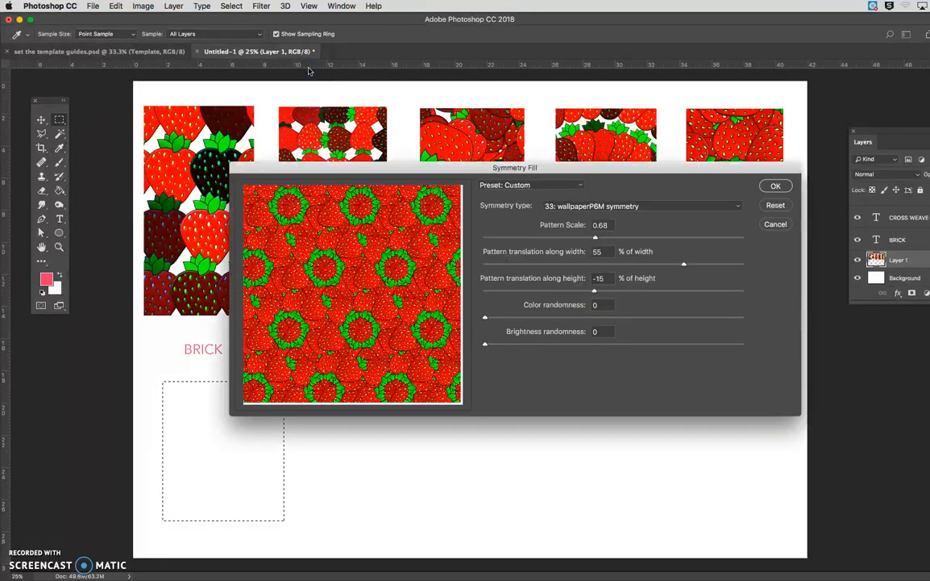
drag(380, 168, 282, 113)
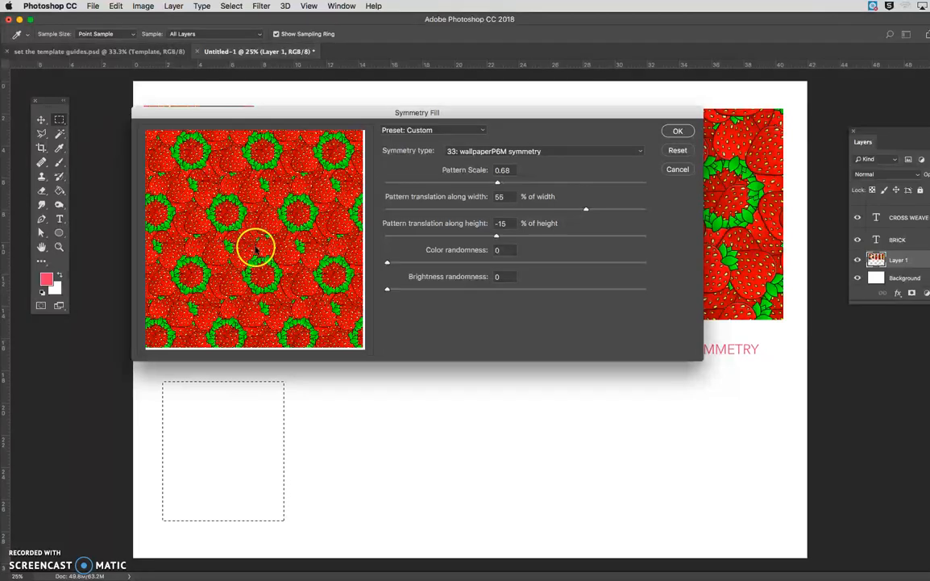
click(927, 408)
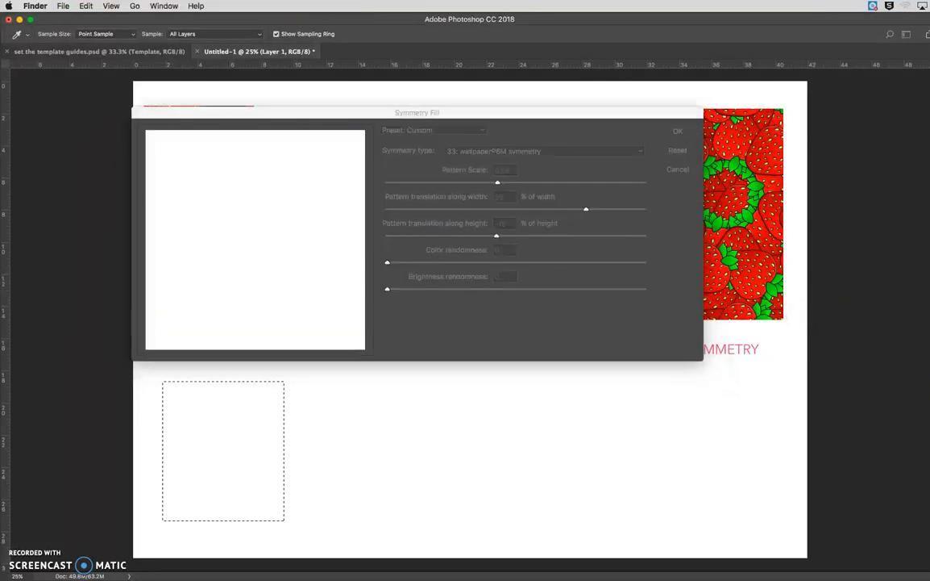
click(135, 6)
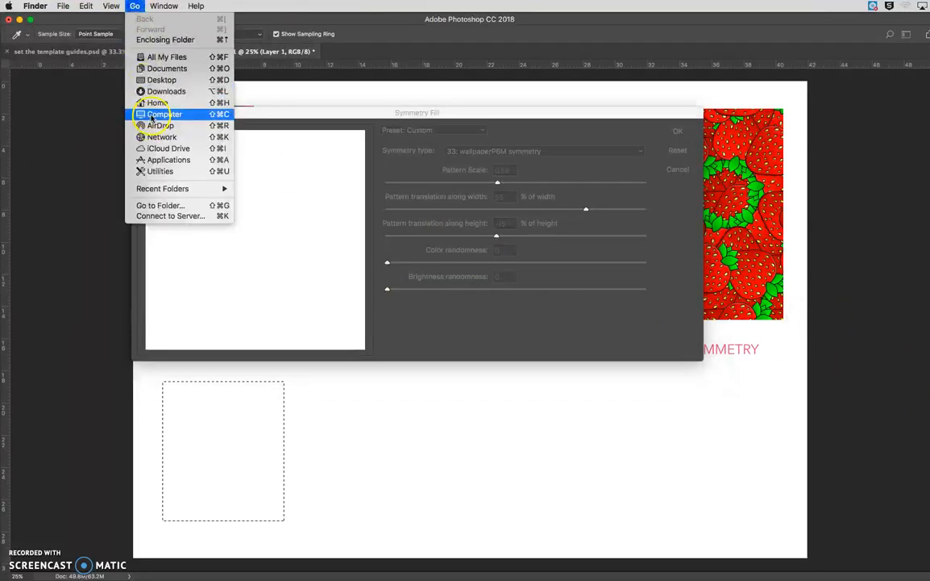
click(162, 115)
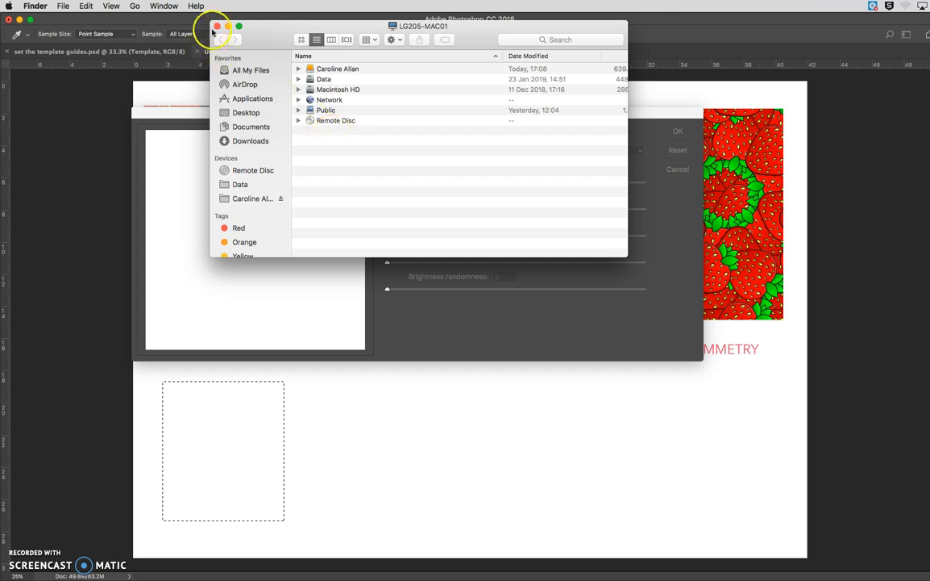
click(217, 26)
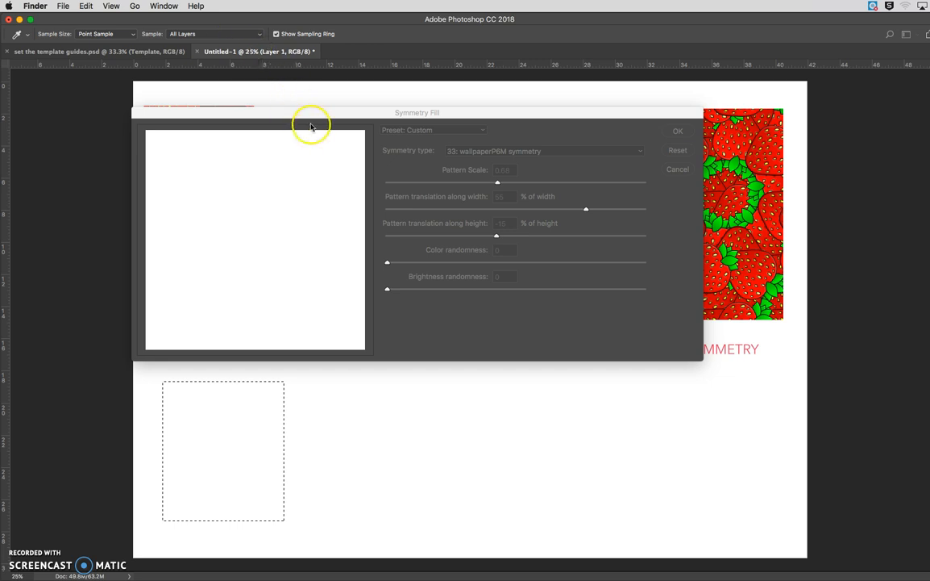
click(672, 156)
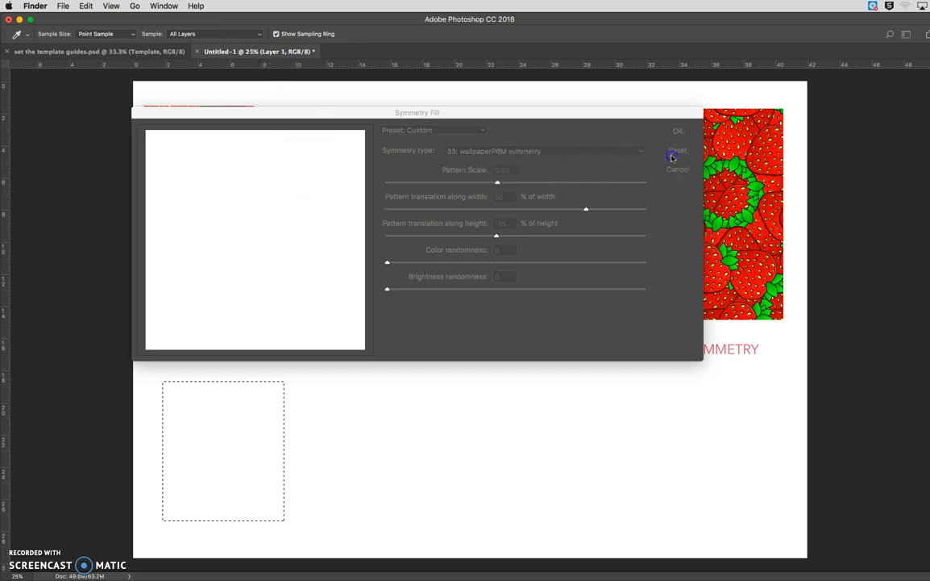
mouse_move(599, 112)
mouse_down()
mouse_move(623, 117)
mouse_move(611, 116)
mouse_up()
drag(482, 121, 486, 118)
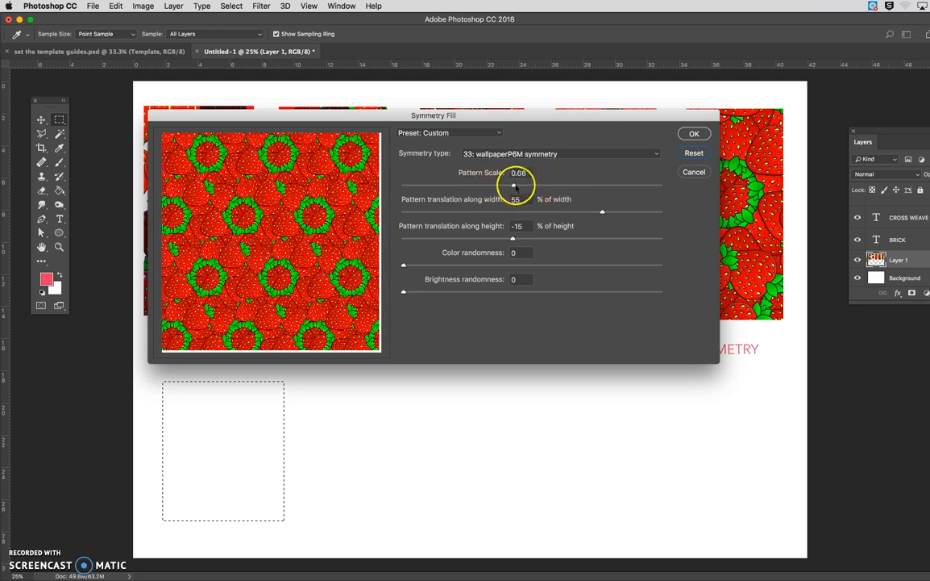
Try Symmetry Fill with pattern scale 0.64, color randomness 0.56 and some brightness randomness, then reset and cancel it.
drag(494, 186, 476, 186)
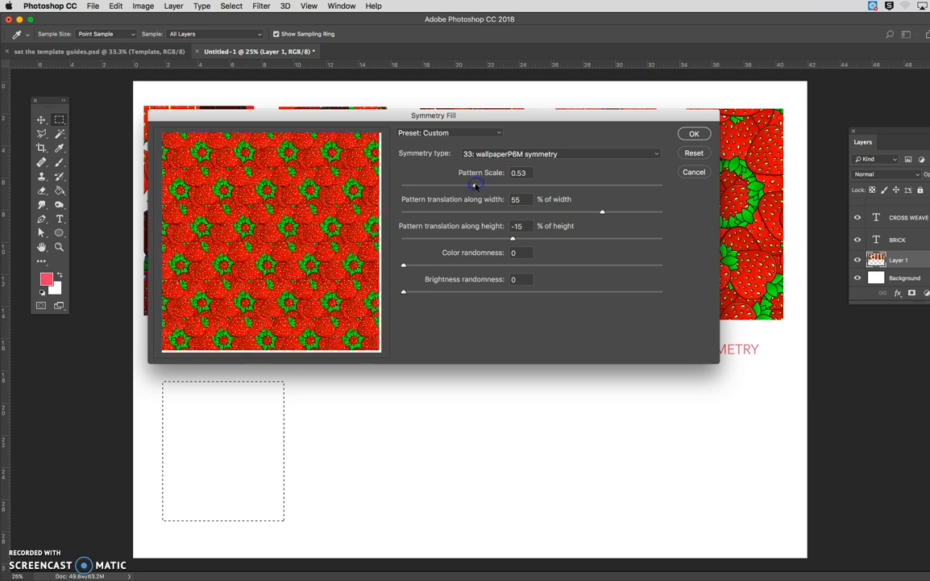
drag(533, 186, 513, 186)
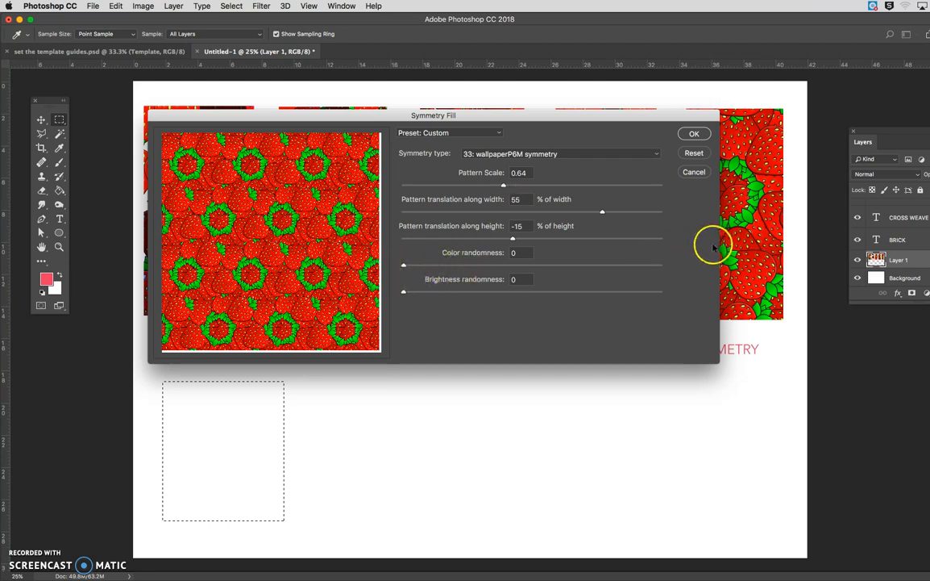
drag(404, 264, 487, 267)
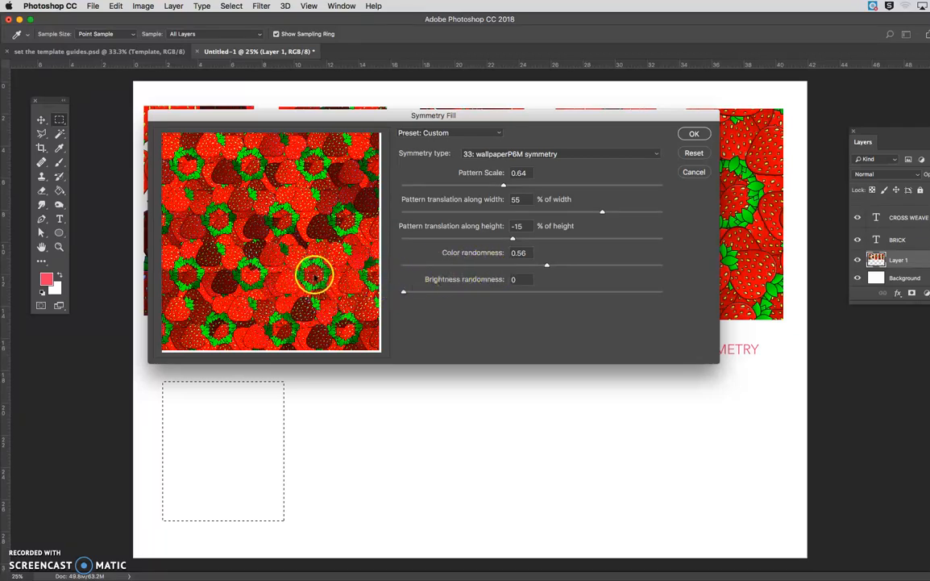
drag(404, 292, 529, 291)
drag(591, 293, 510, 292)
click(692, 155)
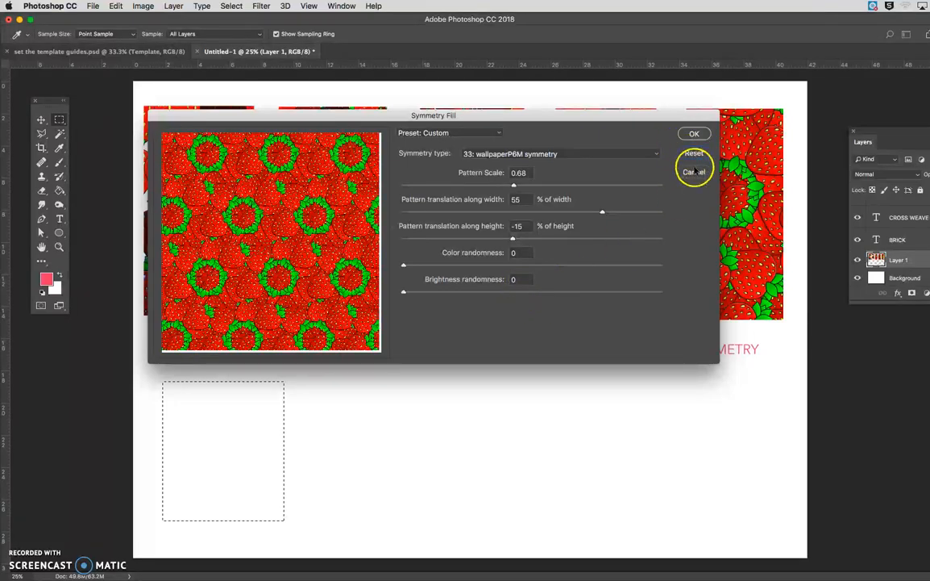
click(694, 172)
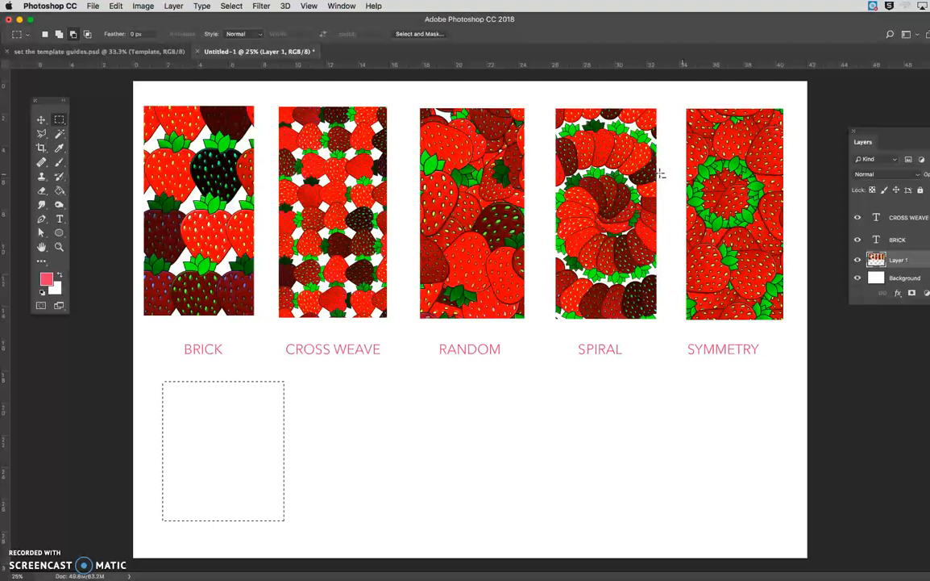
Set the script of the strawberry pattern fill to Random Fill and open its settings.
click(116, 6)
click(162, 181)
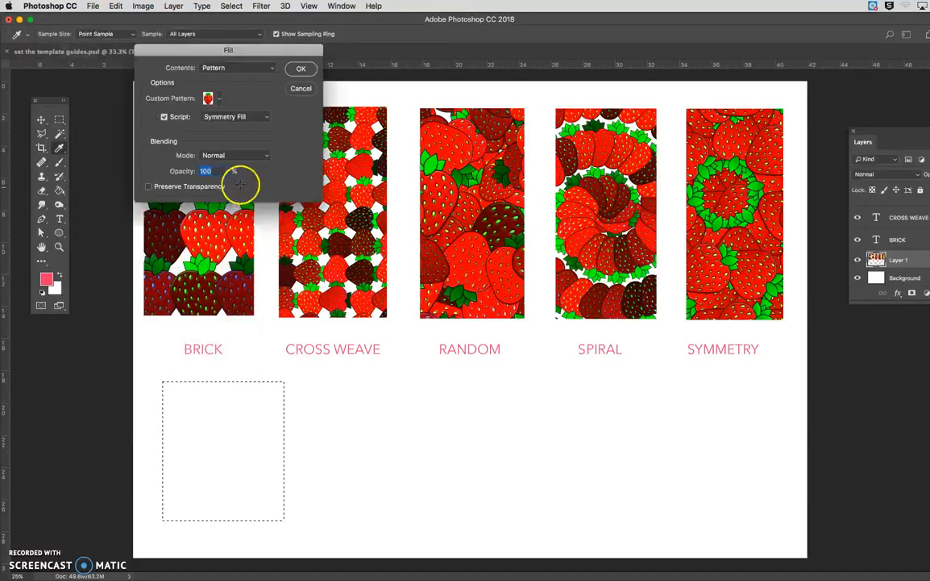
click(253, 117)
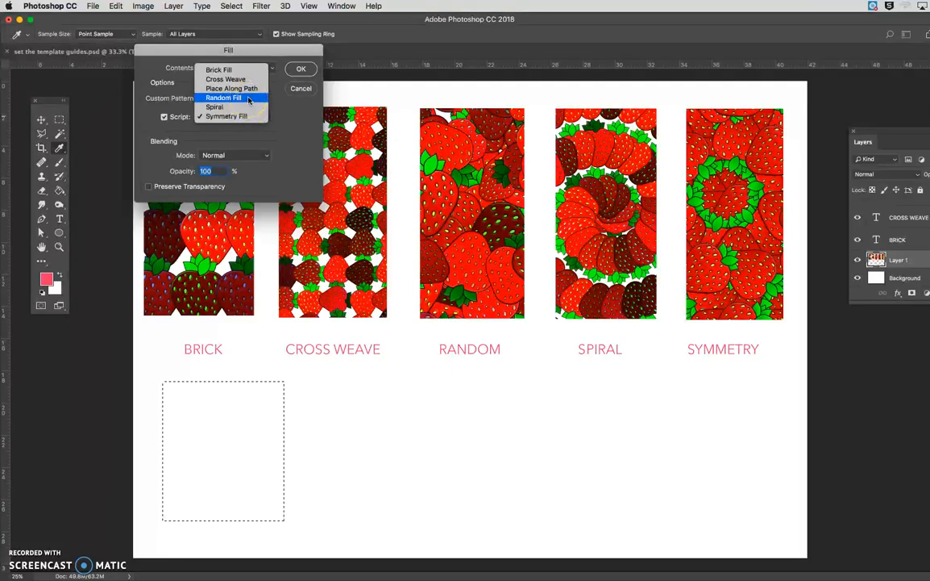
click(249, 98)
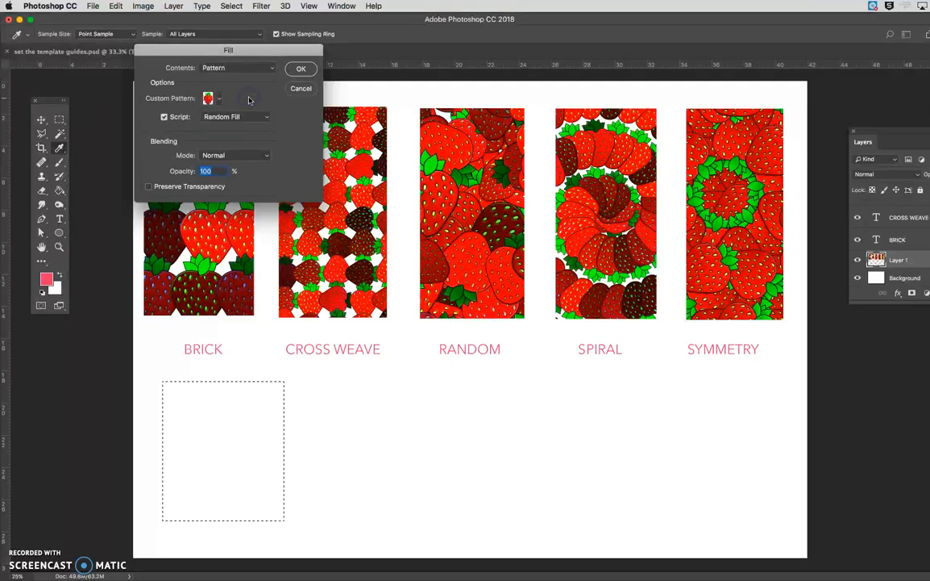
click(302, 71)
drag(416, 152, 487, 164)
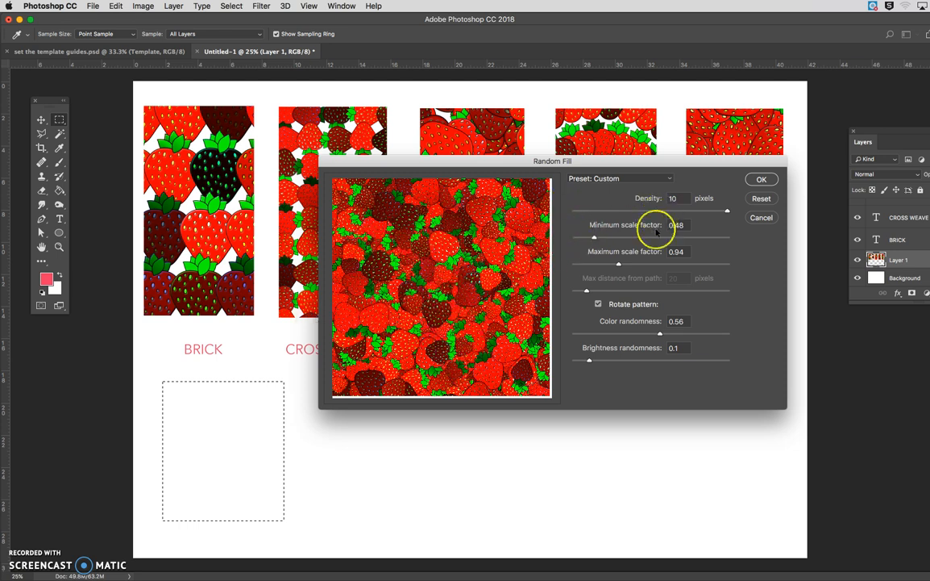
Try Random Fill densities of 0.4 and 10 pixels, and undo the fill applied with the latter.
click(611, 211)
drag(611, 212, 581, 211)
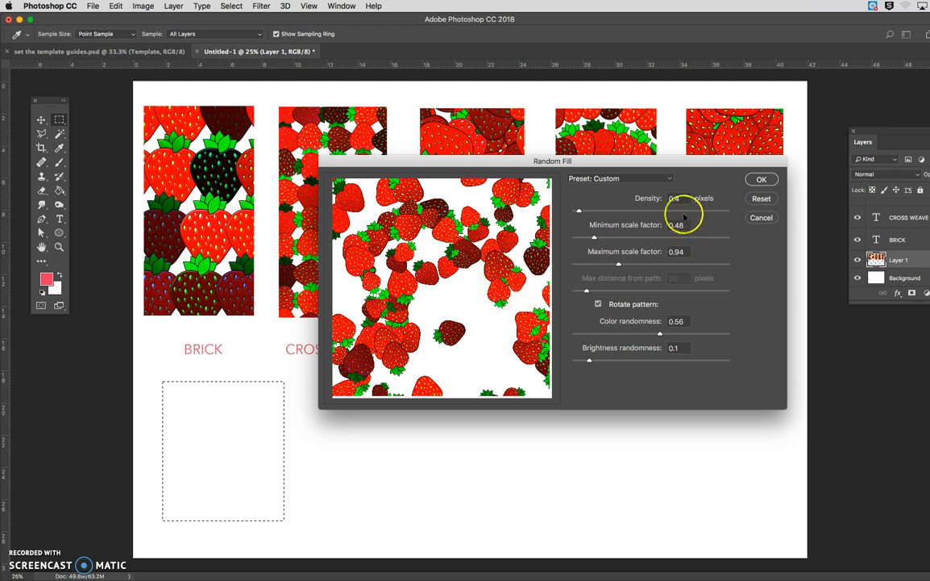
drag(634, 211, 731, 212)
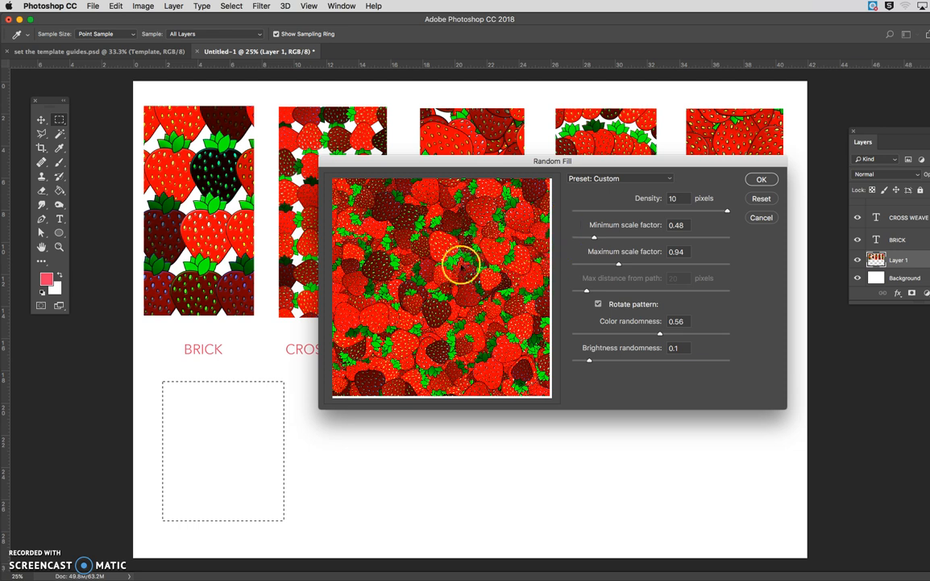
click(761, 179)
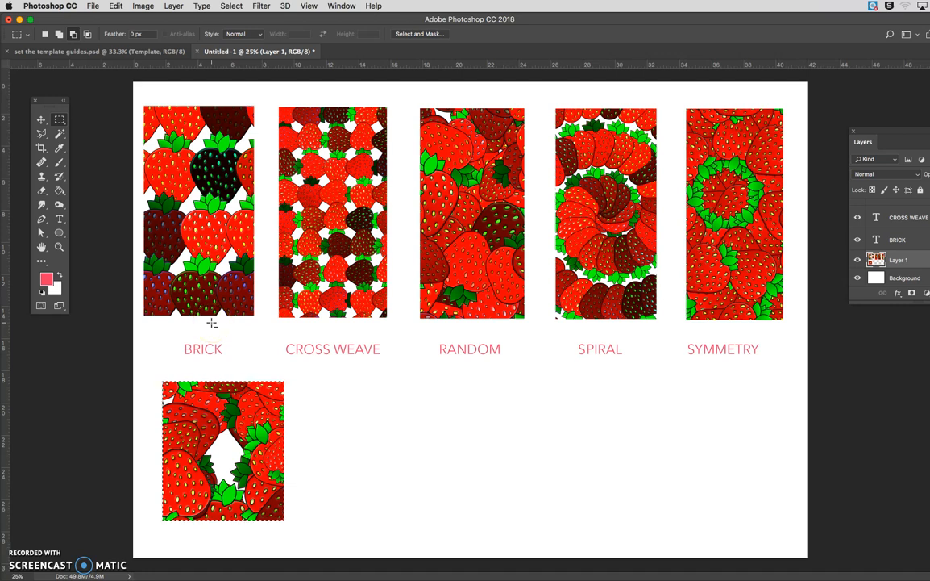
key(super+z)
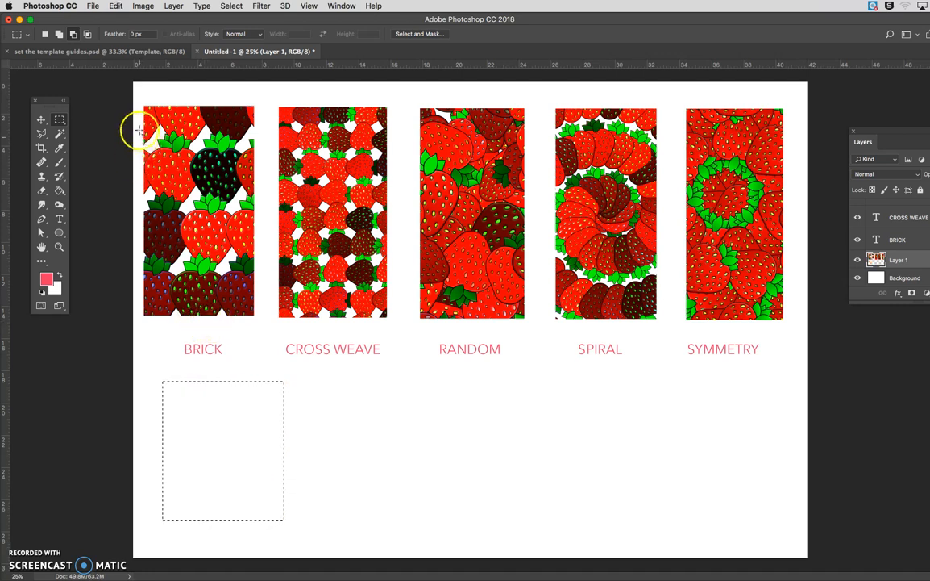
Fill the selected rectangle with the strawberry pattern using Random Fill, with minimum scale factor 0.62 and maximum scale factor 0.78.
click(116, 5)
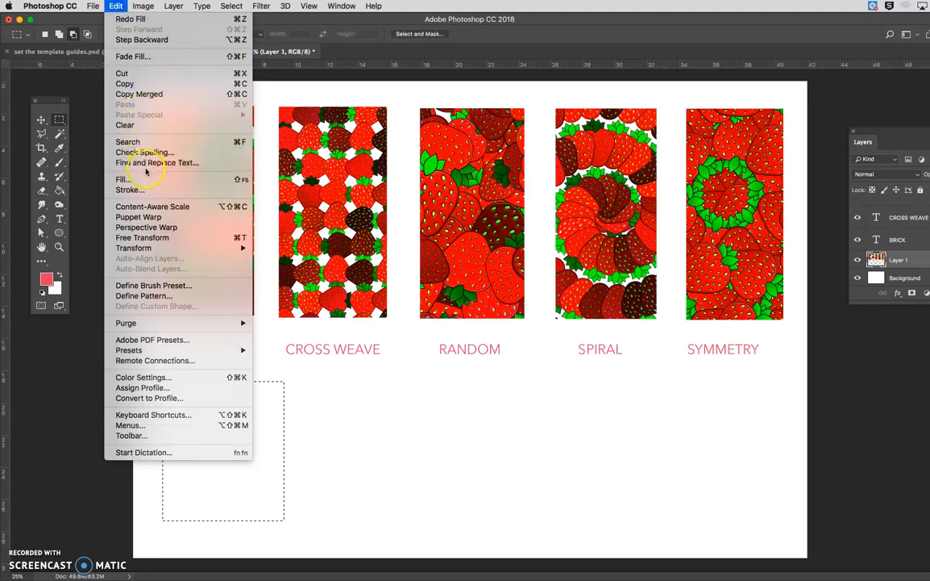
click(179, 187)
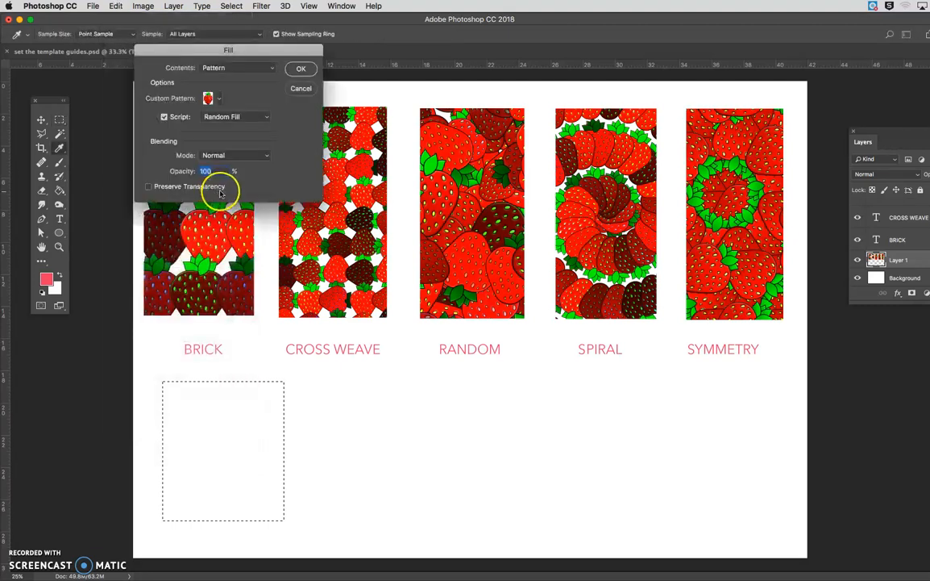
click(301, 70)
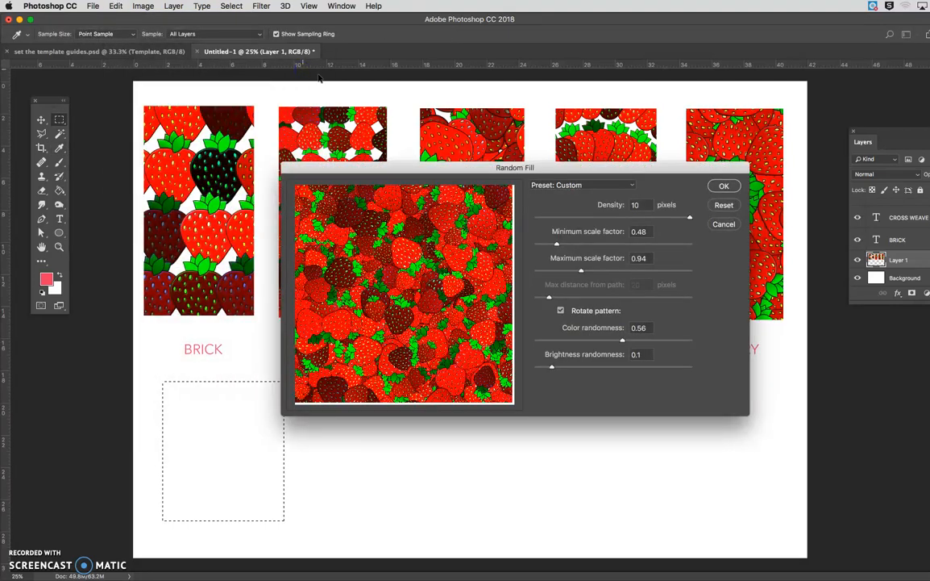
drag(516, 167, 568, 168)
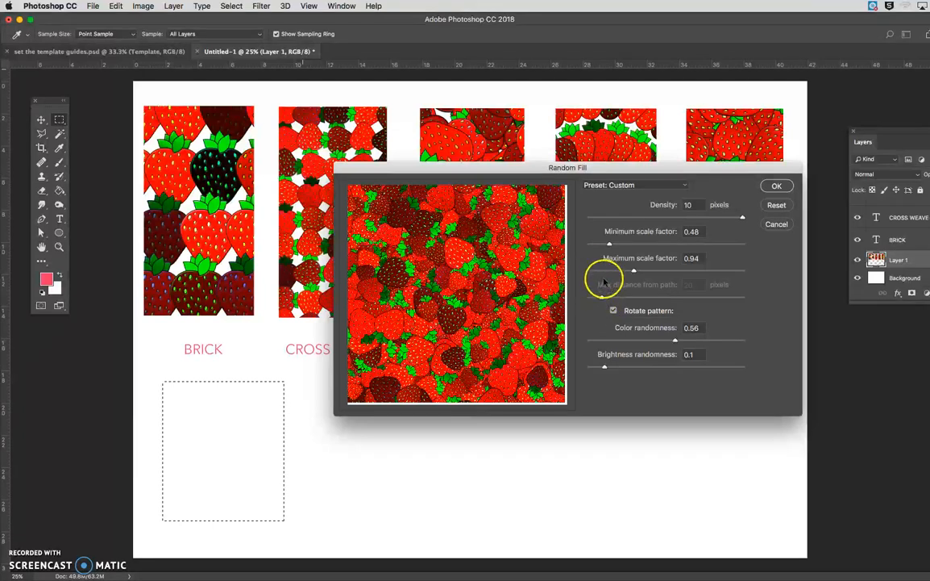
drag(609, 244, 617, 245)
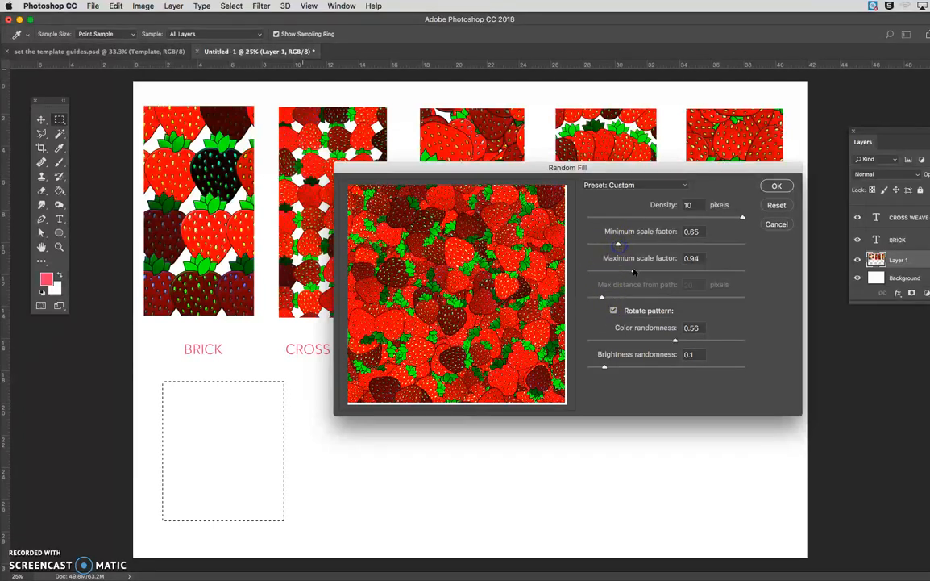
click(628, 271)
click(618, 245)
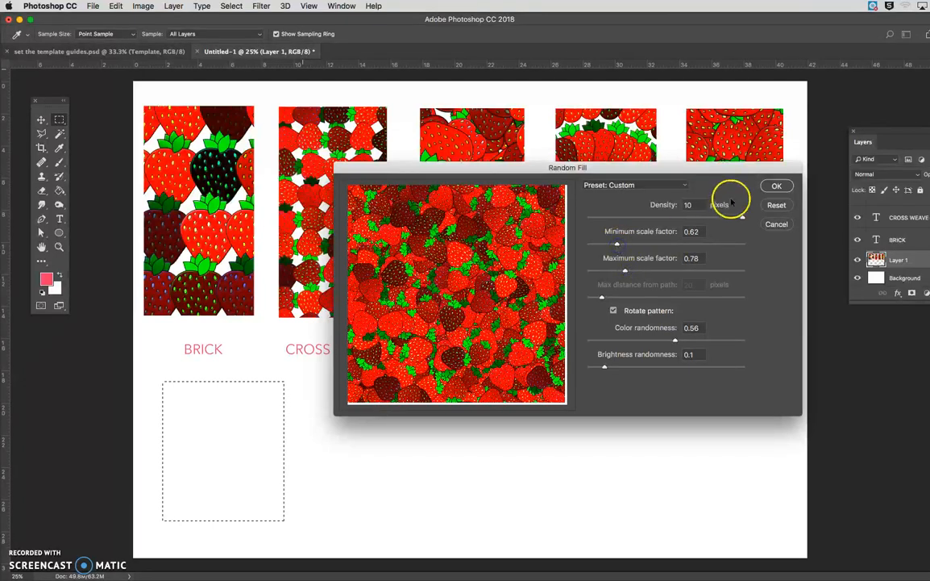
click(777, 186)
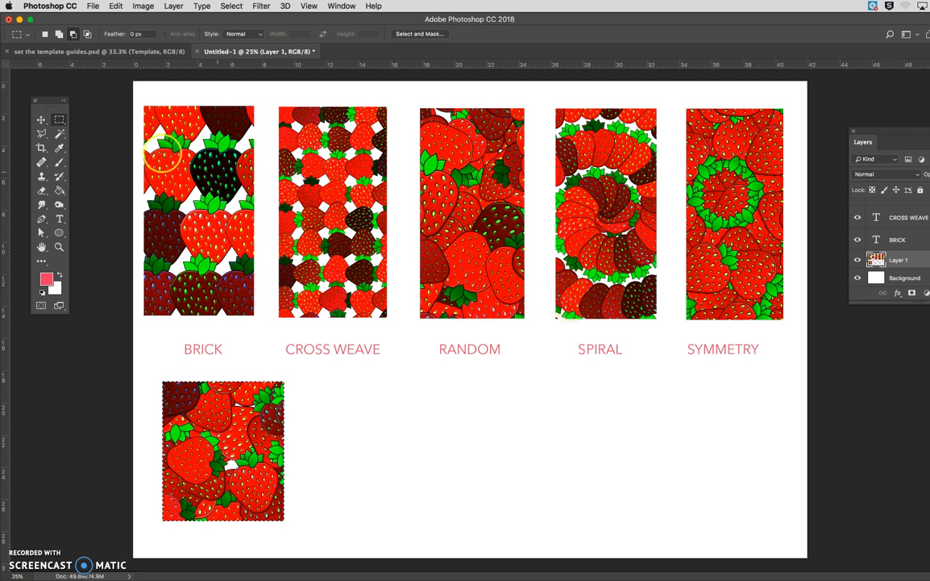
Switch to the document "set the template guides.psd" and add a new layer above the Template layer.
click(118, 52)
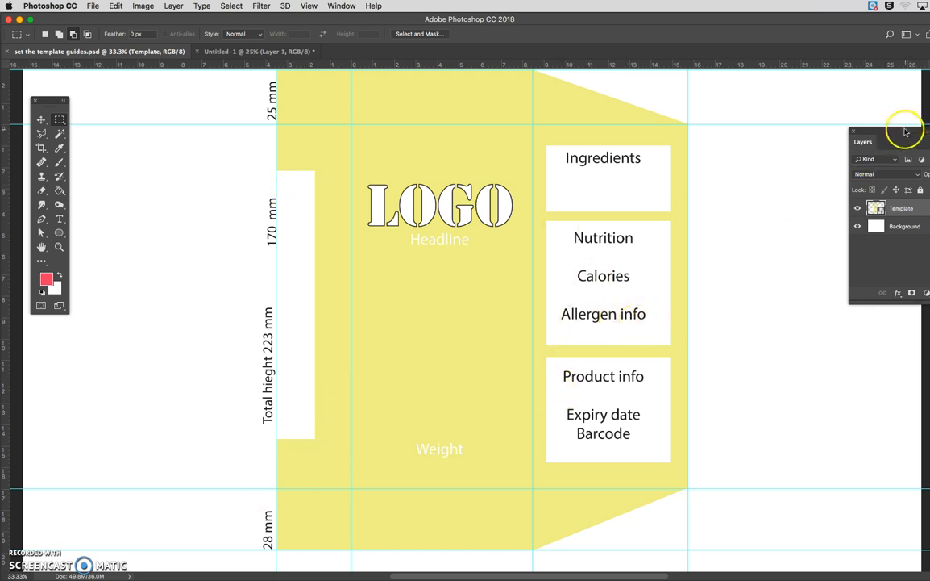
drag(905, 132, 805, 125)
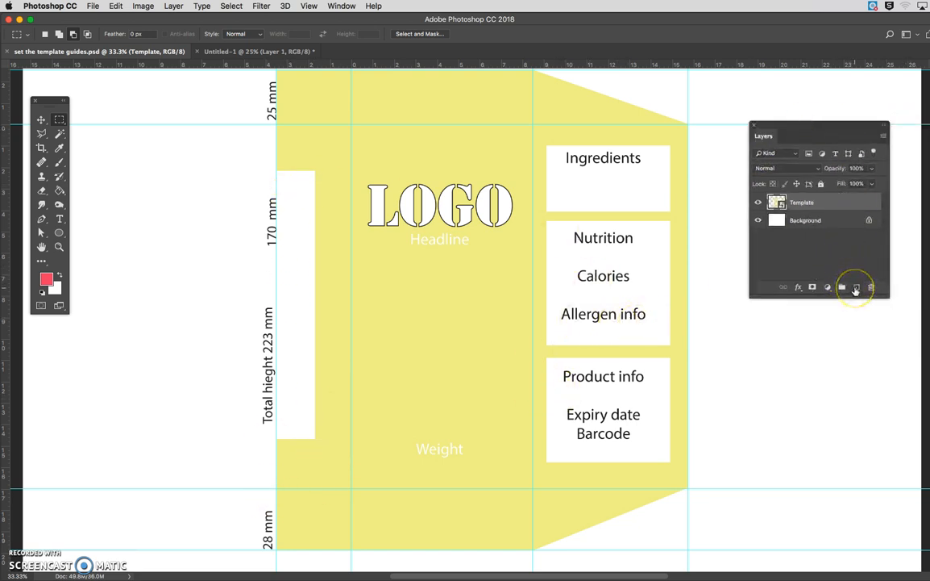
click(856, 287)
scroll(619, 265, up, 3)
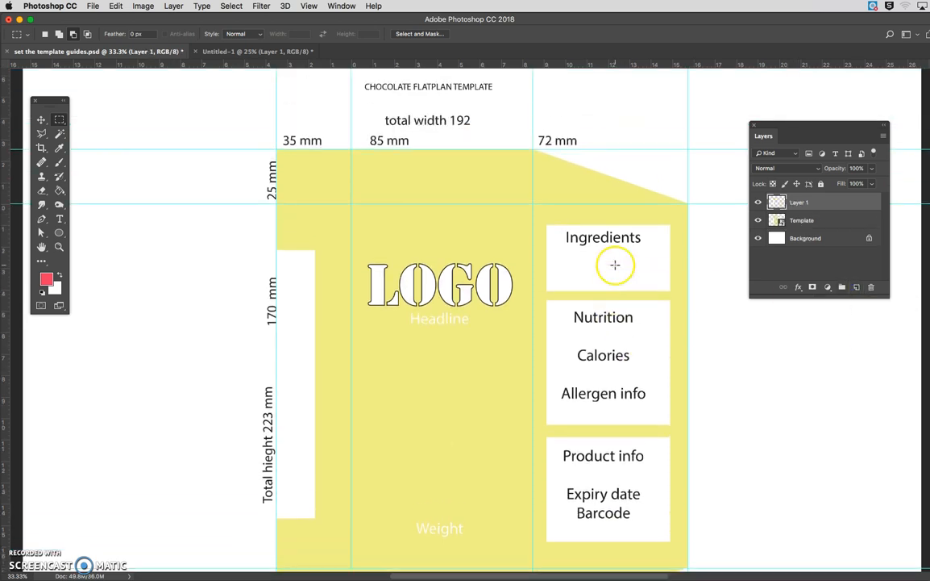
scroll(614, 264, down, 2)
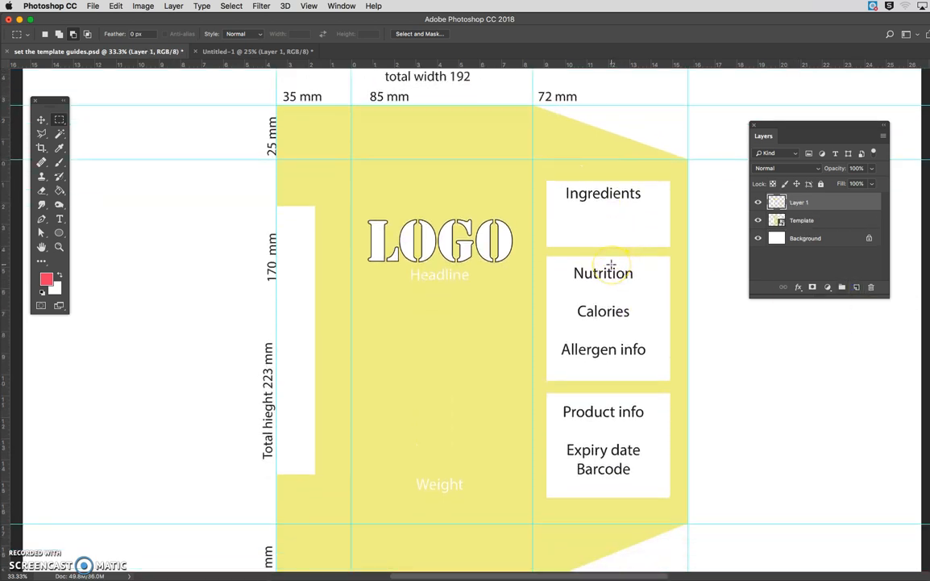
key(super+minus)
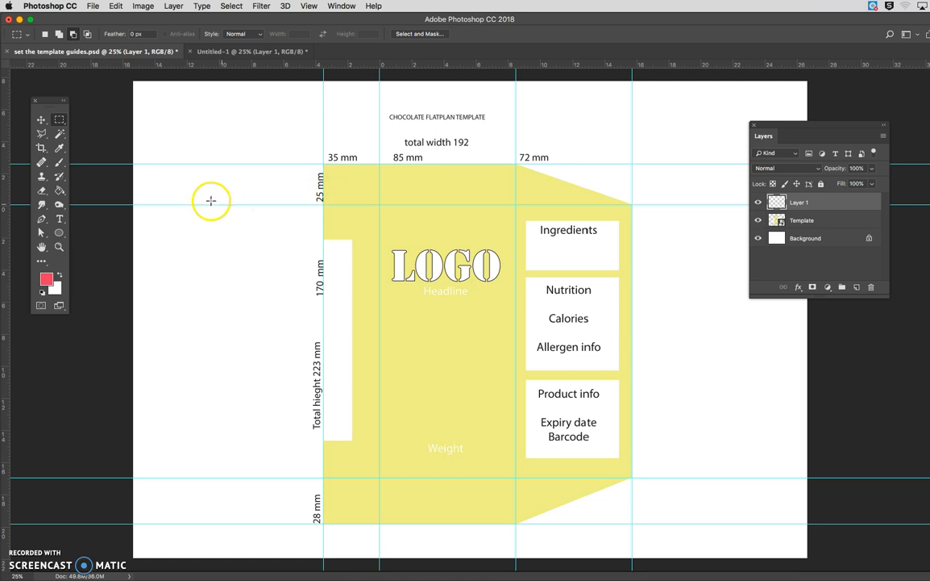
Select the whole yellow package shape on the Template layer, adding the logo, text and white info boxes inside it to the selection.
click(58, 137)
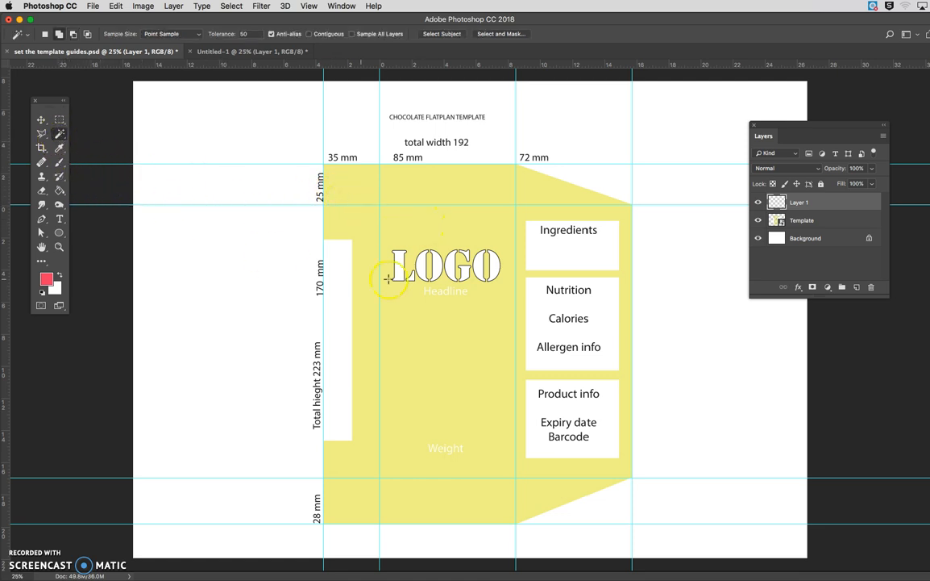
click(446, 229)
click(806, 220)
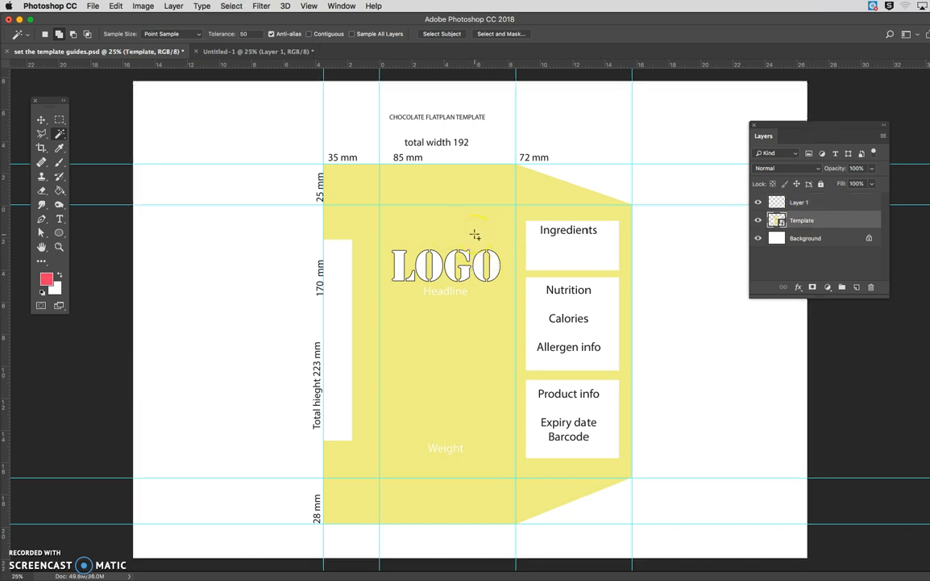
click(435, 226)
click(60, 120)
click(58, 34)
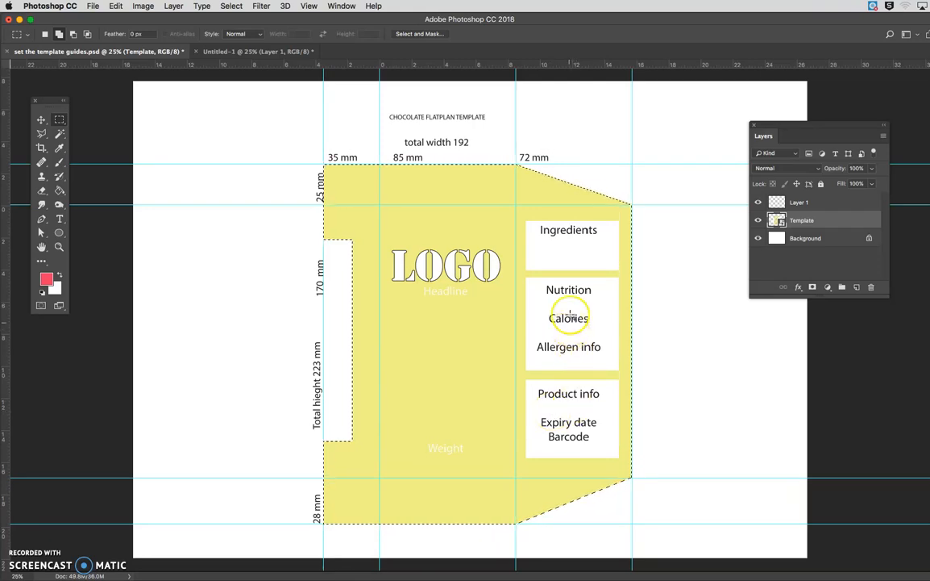
Fill the package-shaped selection on the empty Layer 1 with the solid color dc73e5.
click(797, 203)
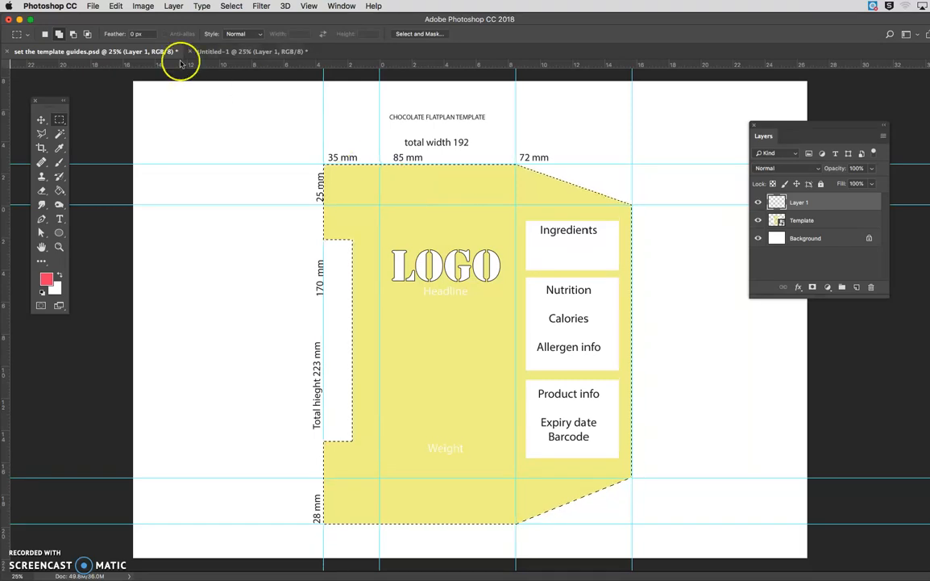
click(116, 6)
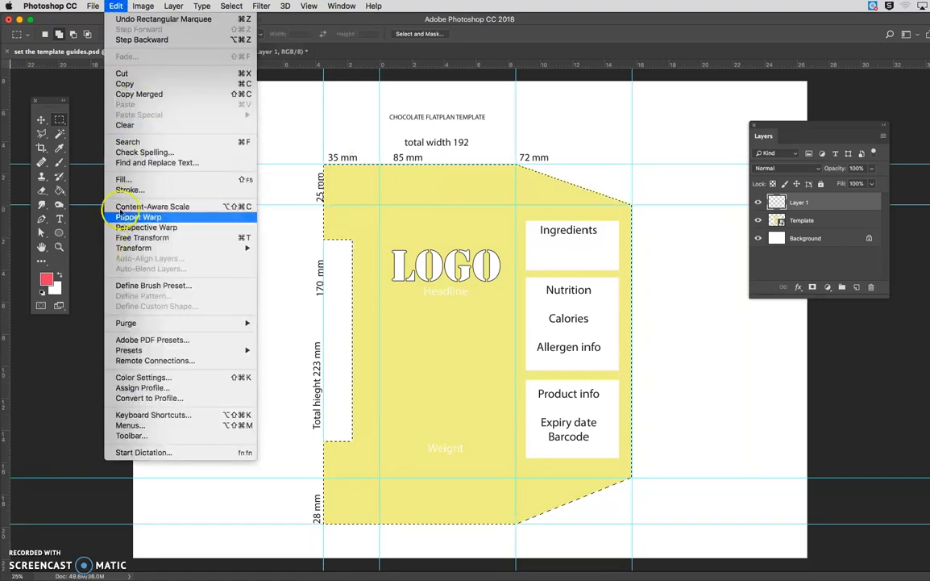
click(121, 176)
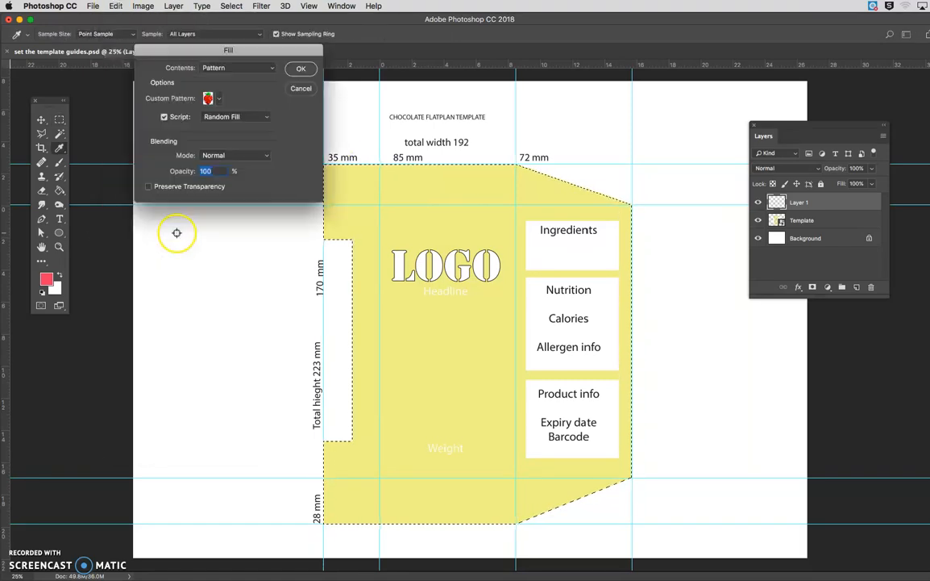
click(244, 119)
click(282, 124)
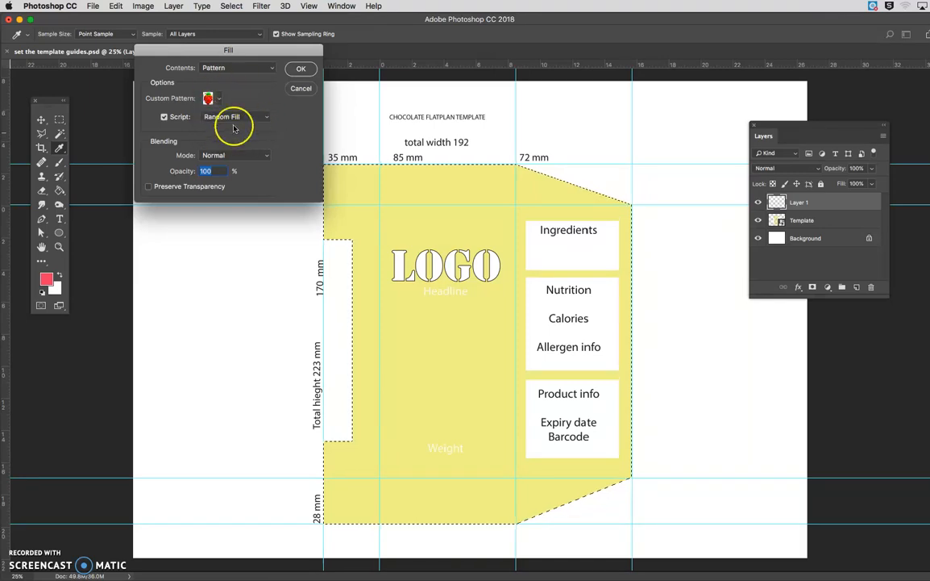
click(246, 69)
click(216, 42)
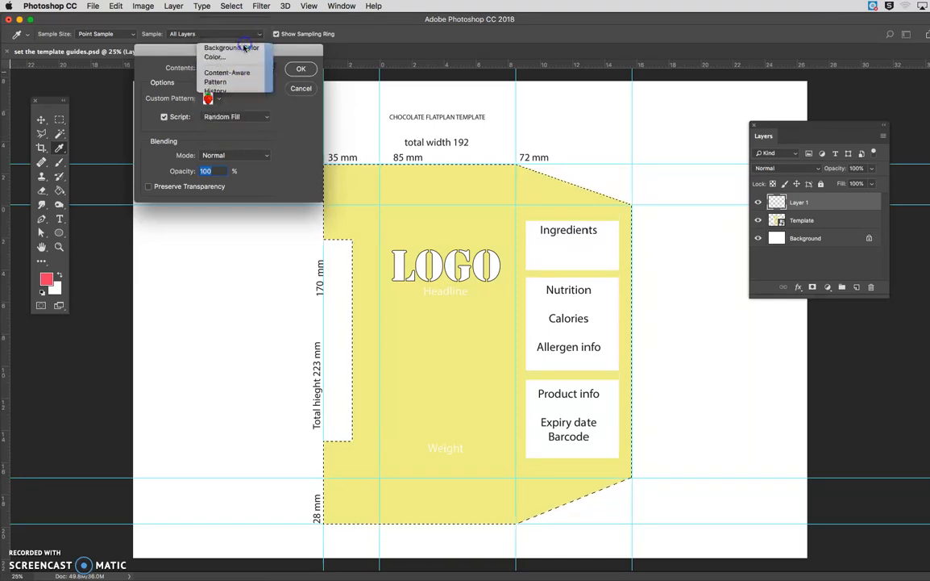
drag(363, 188, 173, 219)
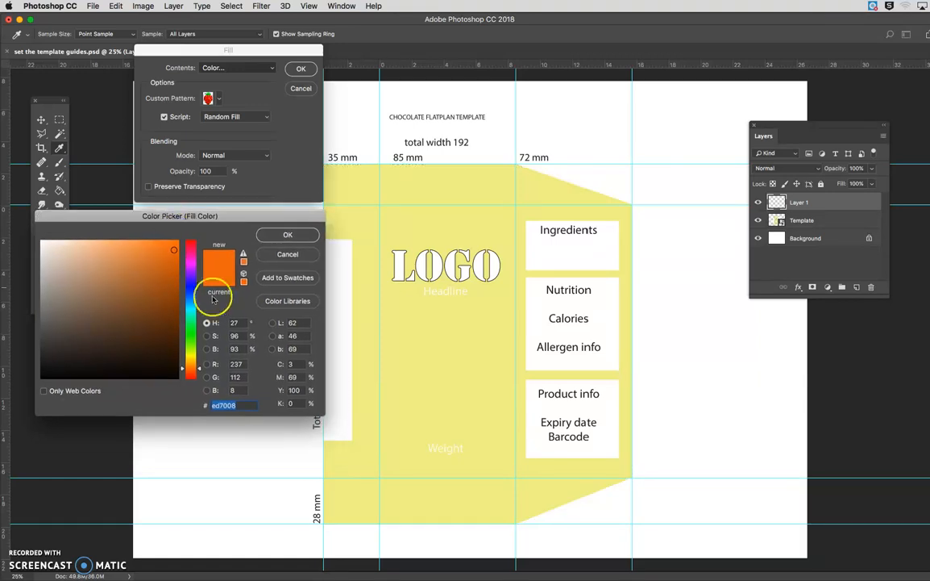
mouse_move(183, 275)
mouse_down()
mouse_move(186, 266)
mouse_move(113, 262)
mouse_up()
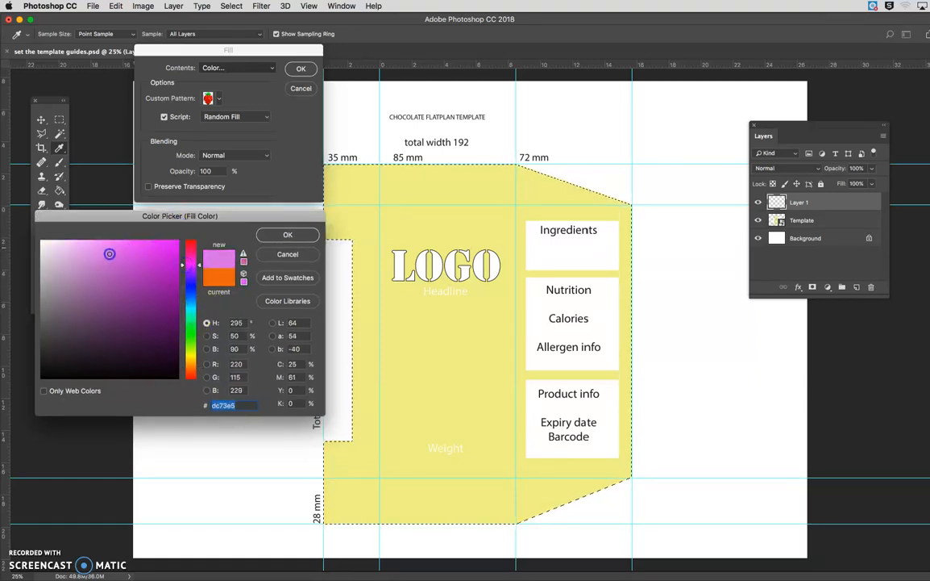
click(287, 234)
click(300, 69)
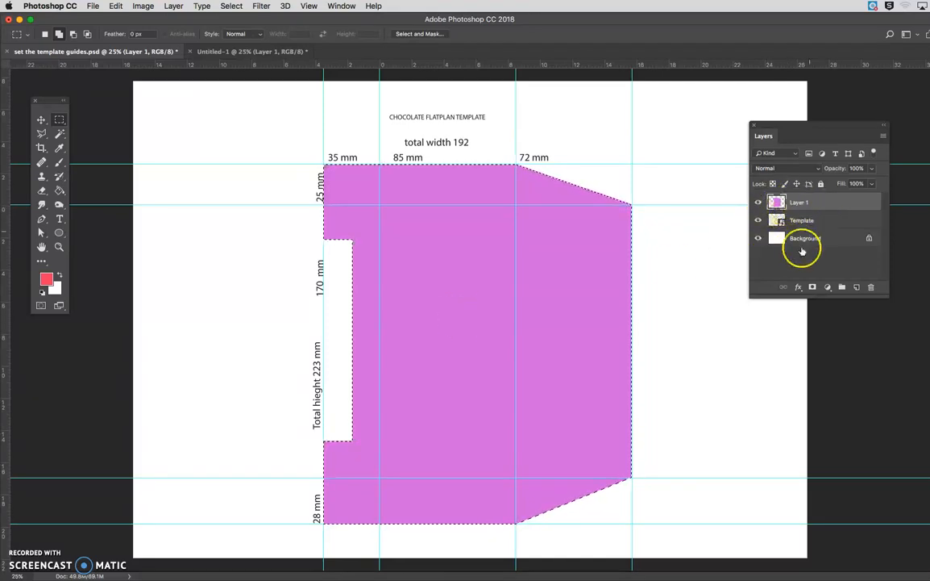
Add a new layer above the purple package shape and clear the selection.
click(856, 287)
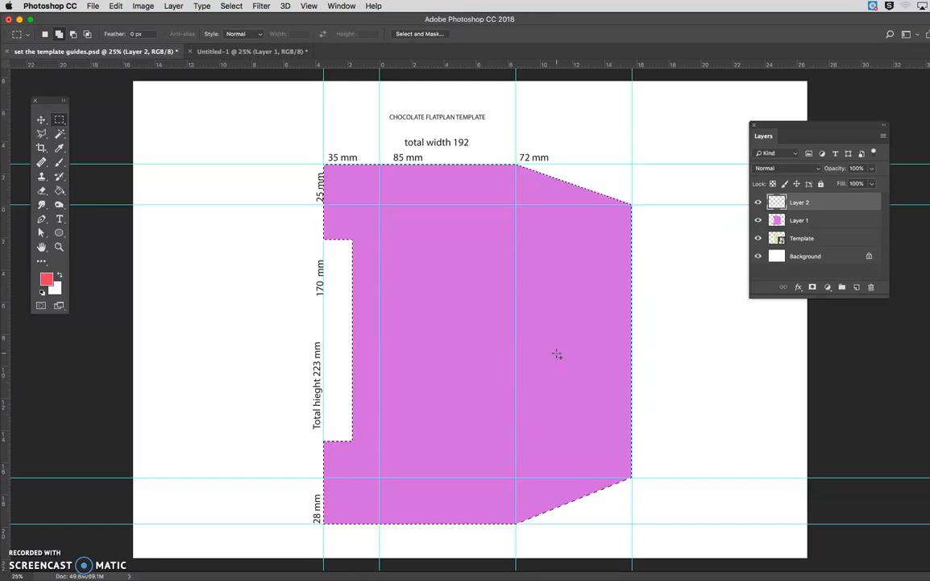
click(231, 6)
click(242, 29)
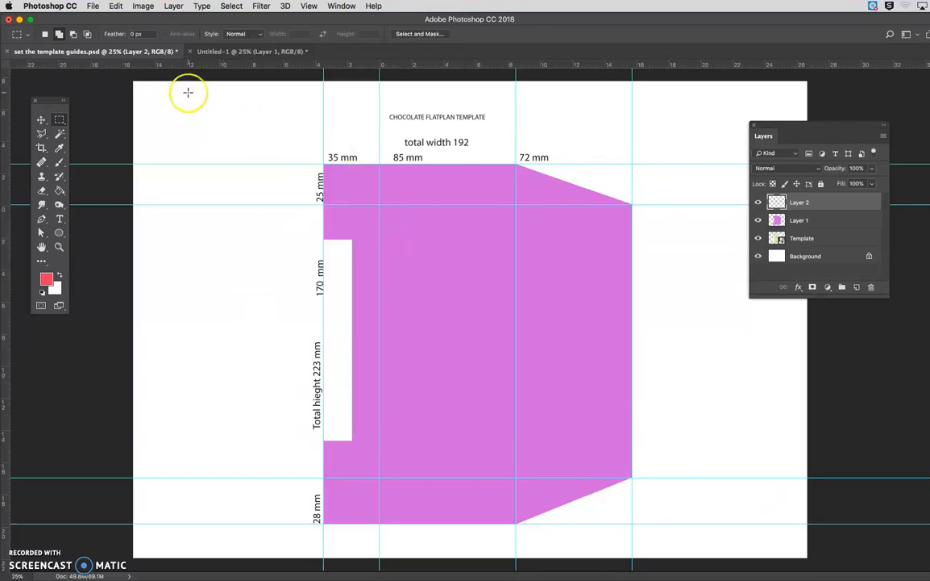
Try filling the new empty layer with the plain strawberry pattern without a script, and undo the fill.
click(111, 6)
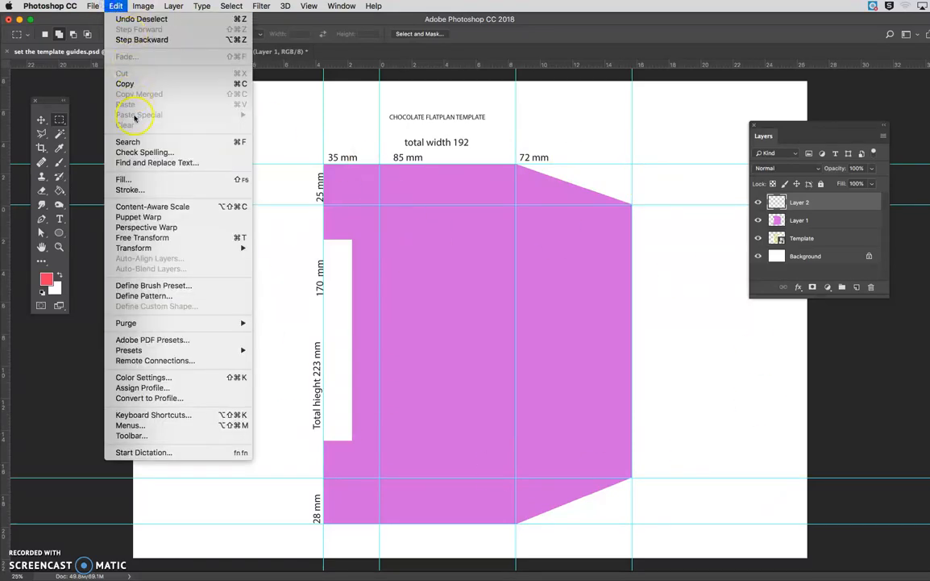
click(174, 181)
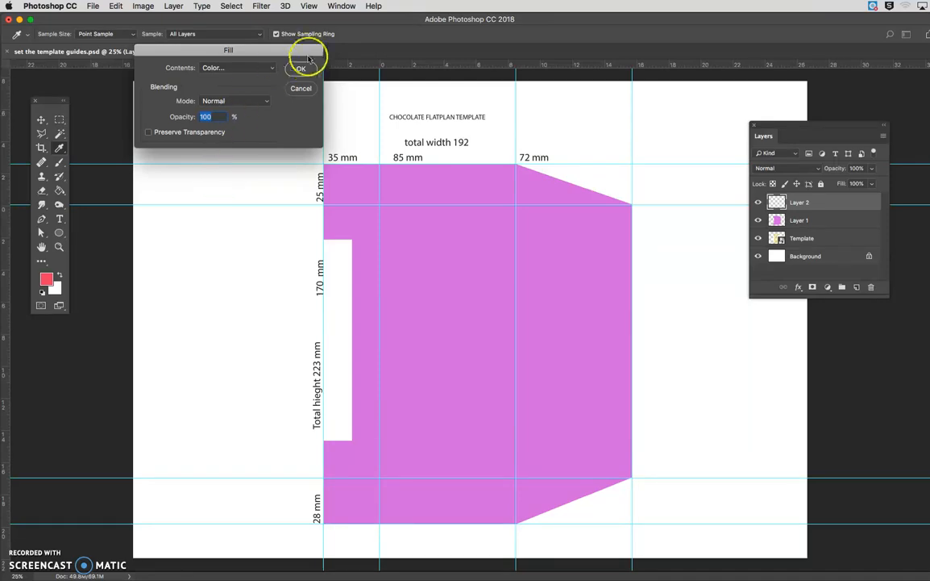
click(271, 70)
click(215, 91)
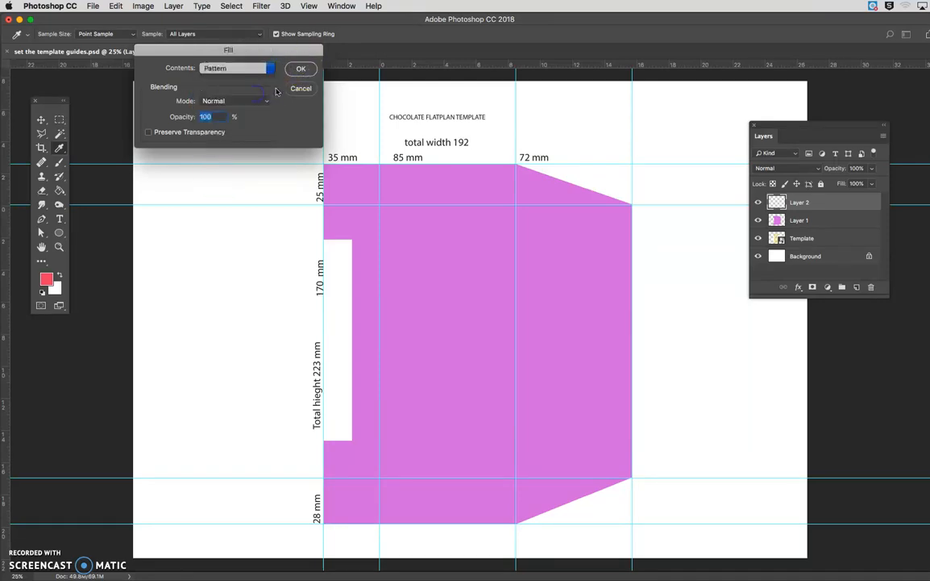
click(299, 70)
key(m)
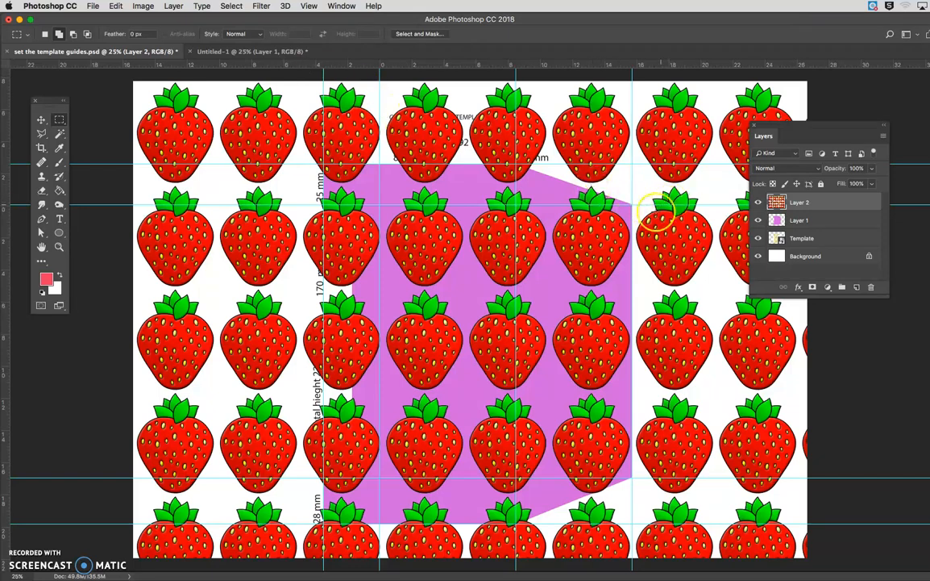
key(super+z)
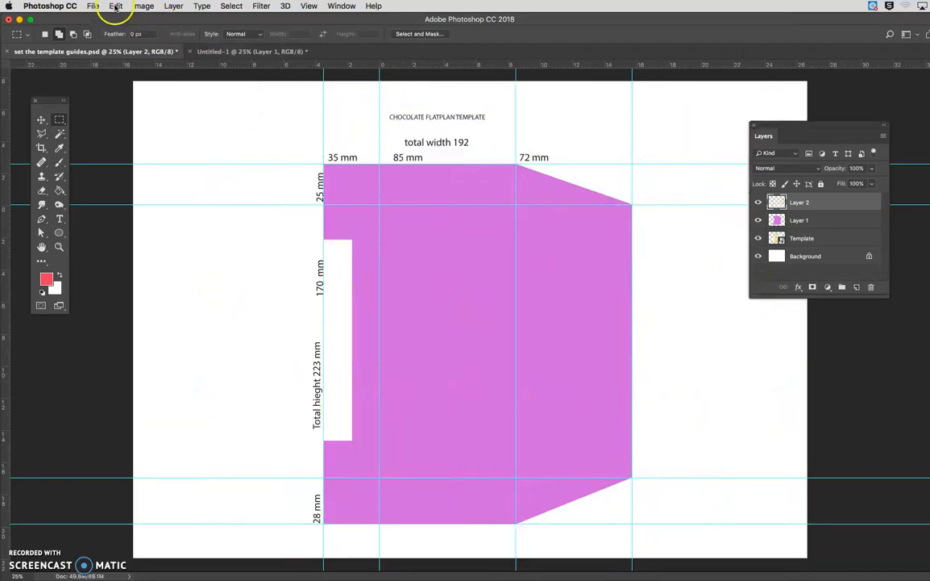
Try a strawberry Random Fill with minimum scale factor 0.36 and maximum scale factor 0.72, and replace the filled layer with an empty one.
click(116, 6)
click(123, 179)
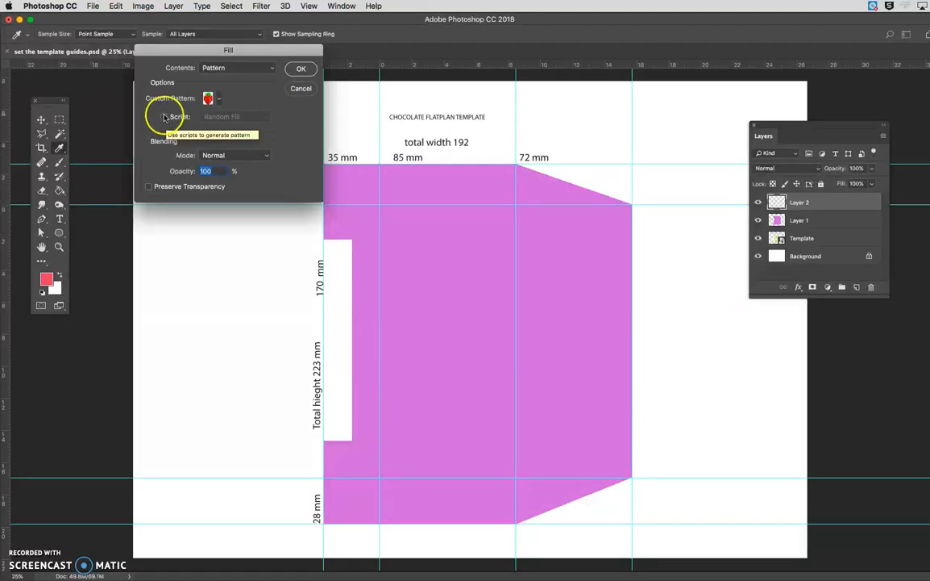
click(165, 116)
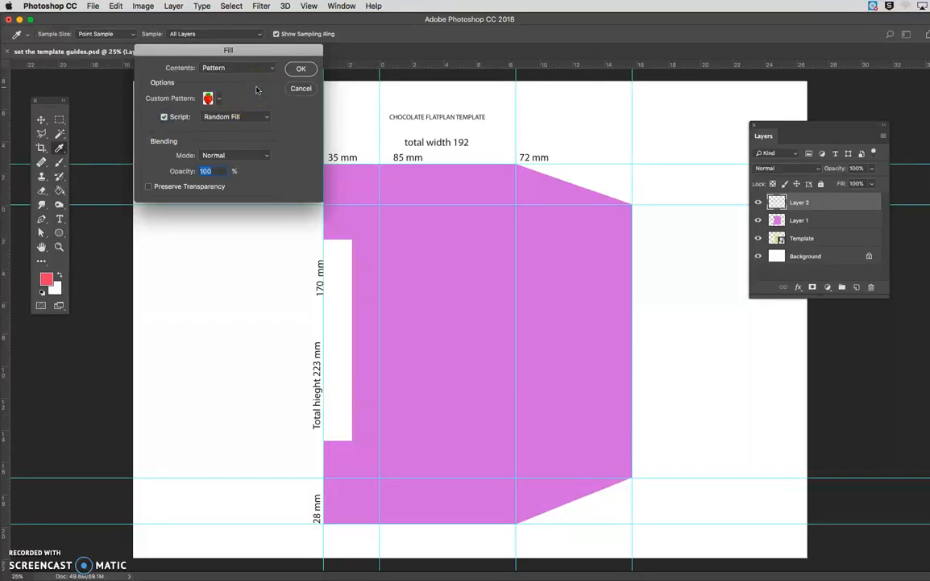
click(301, 68)
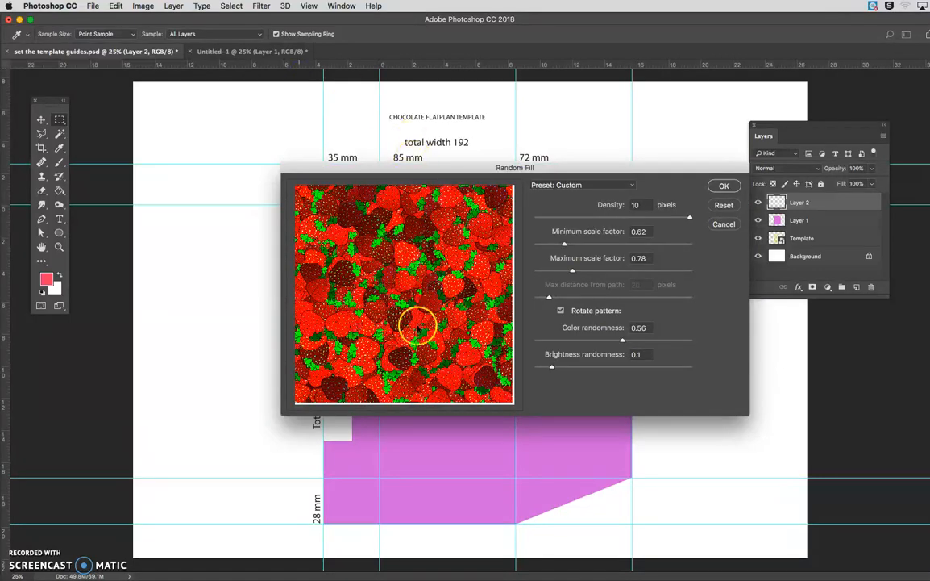
drag(471, 167, 470, 167)
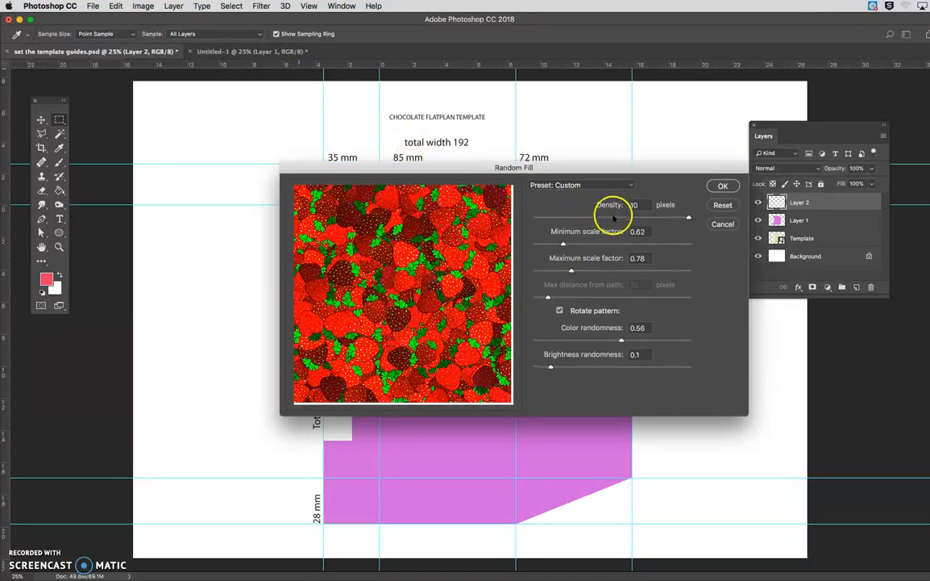
click(722, 186)
drag(548, 245, 563, 273)
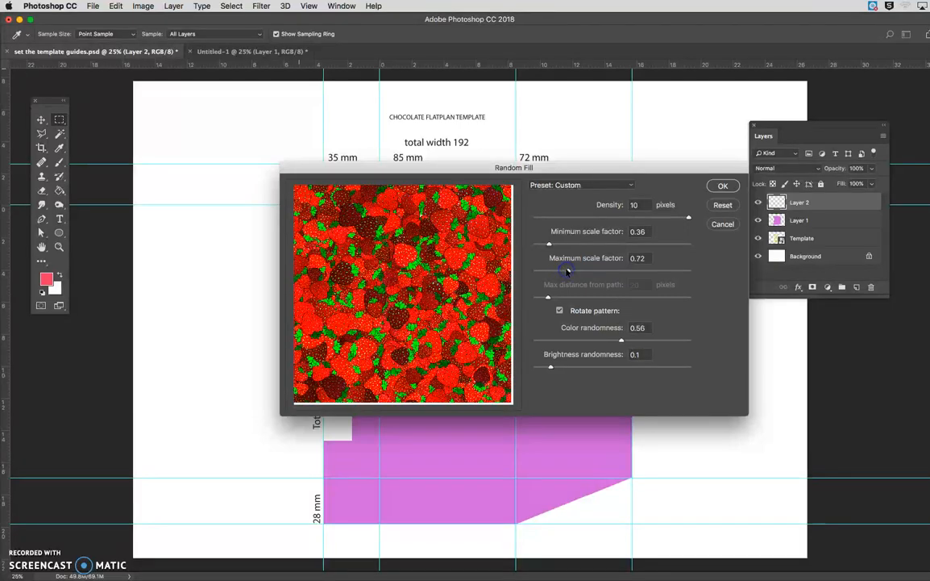
click(723, 185)
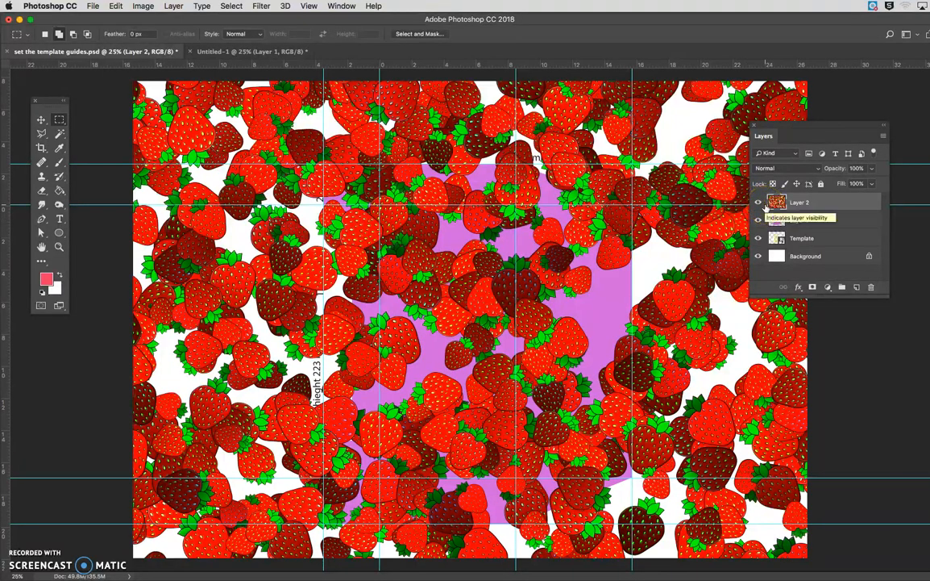
key(BackSpace)
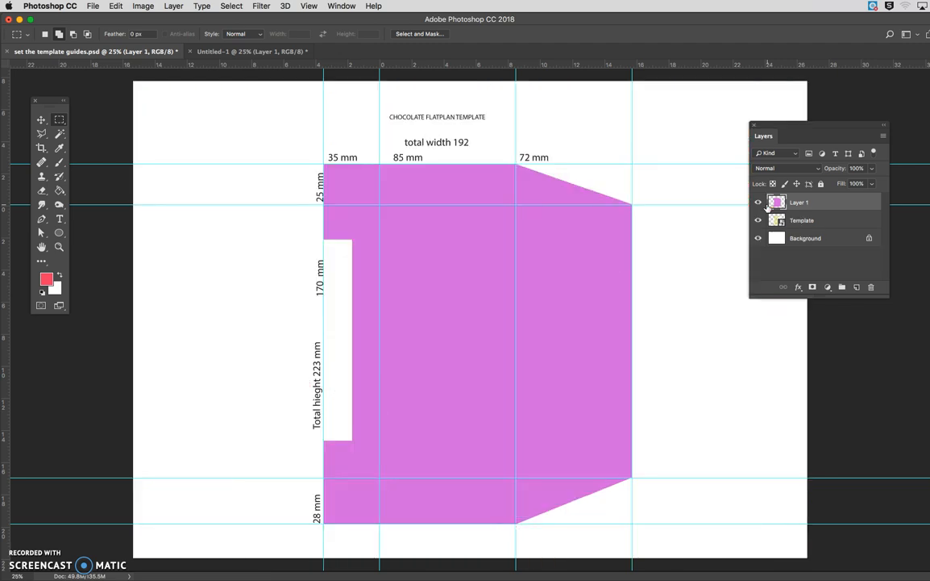
click(862, 288)
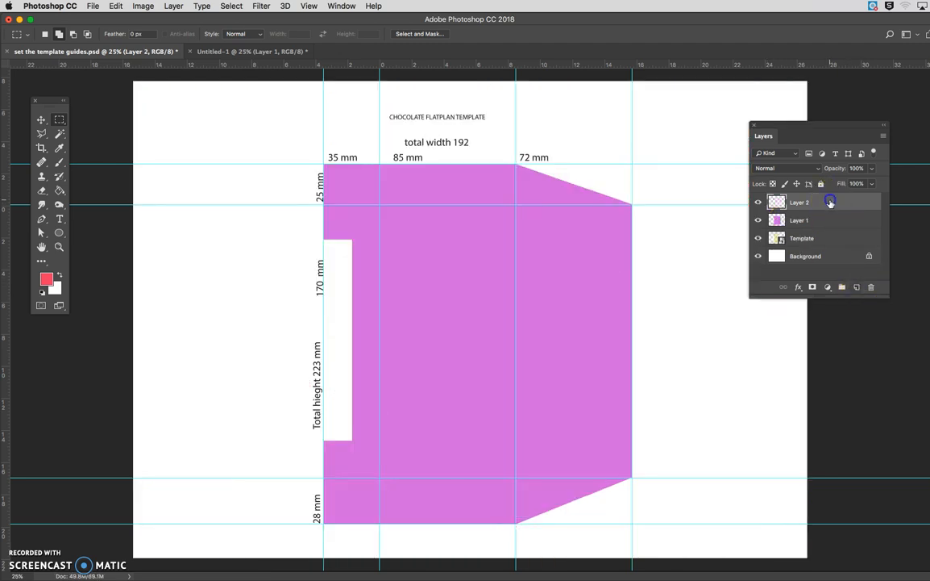
Fill Layer 2 with a strawberry Random Fill at density 10, scale factors 0.34 to 0.58, color randomness 0.56 and brightness randomness 0.1.
click(69, 556)
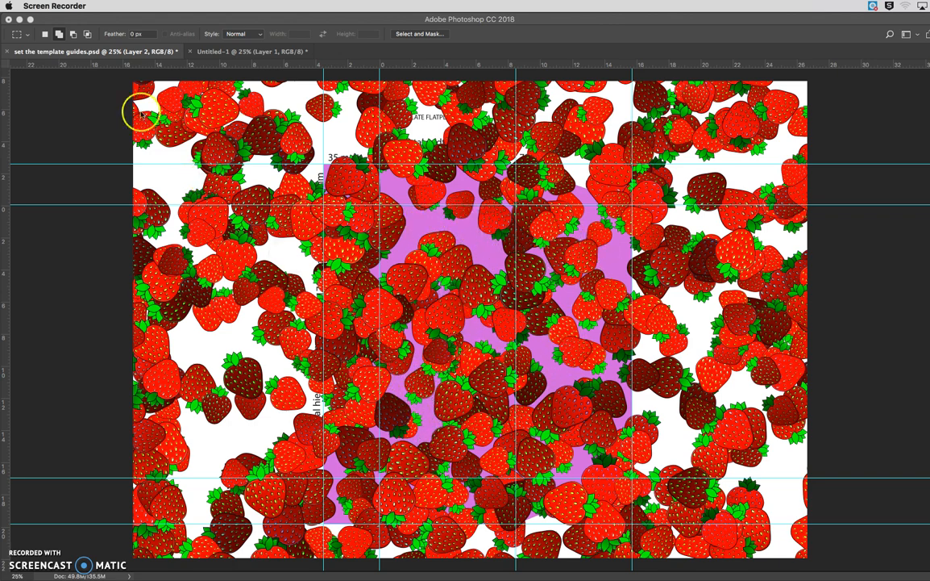
click(123, 25)
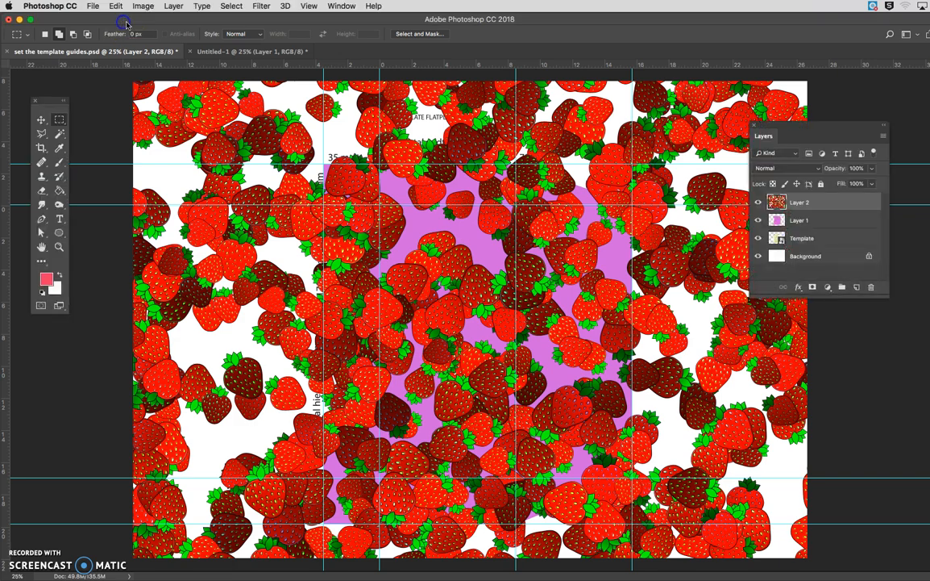
click(113, 8)
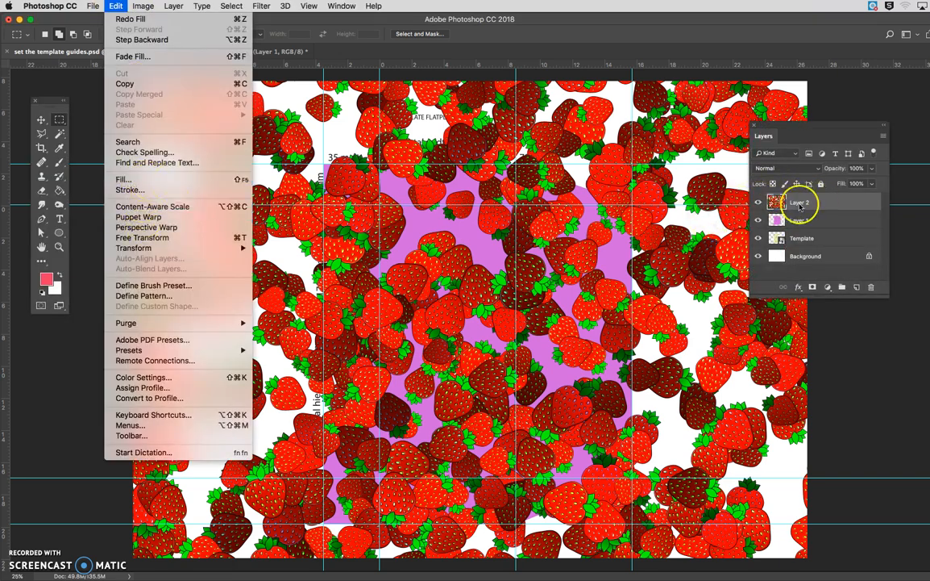
click(129, 180)
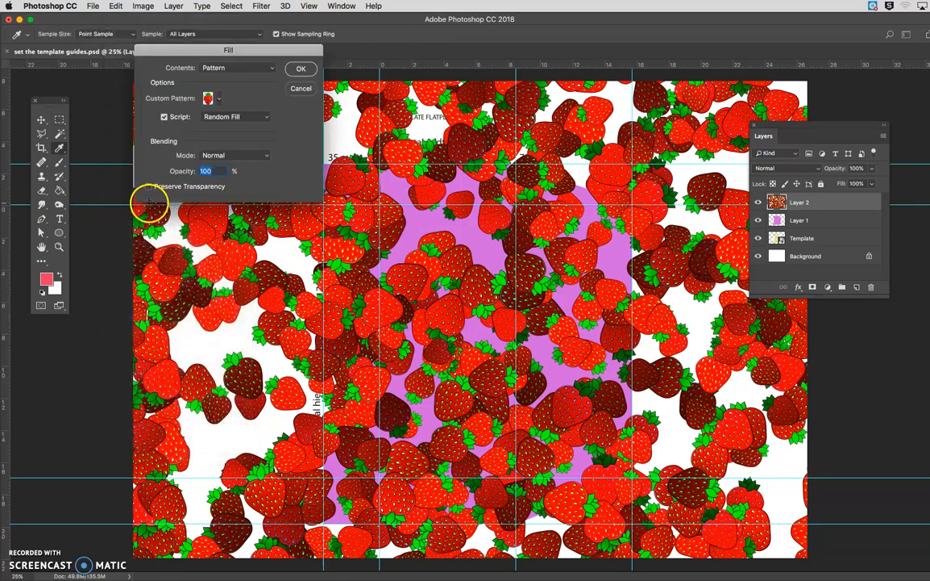
click(300, 70)
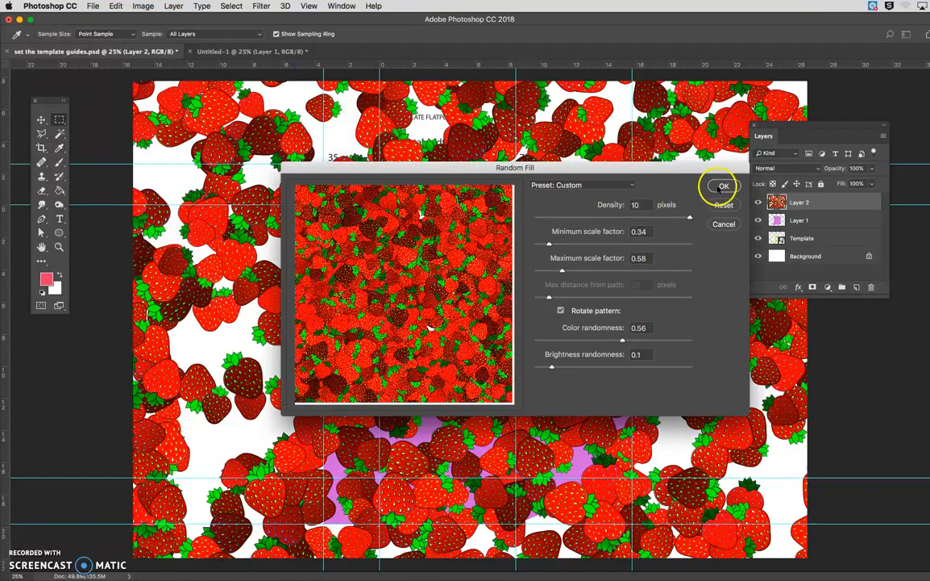
click(720, 187)
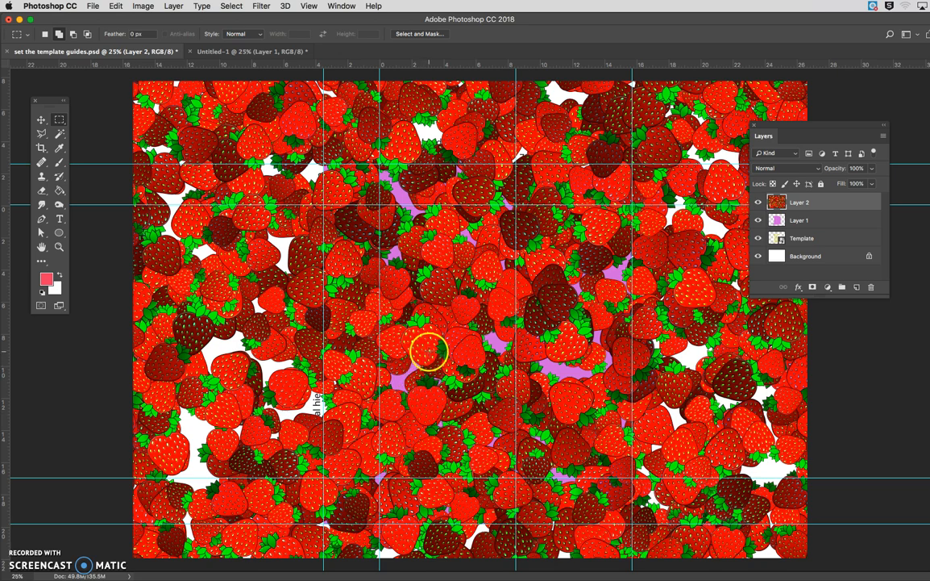
Try another strawberry Random Fill on Layer 2 in Multiply mode at 100% opacity, and undo it.
click(115, 6)
click(143, 179)
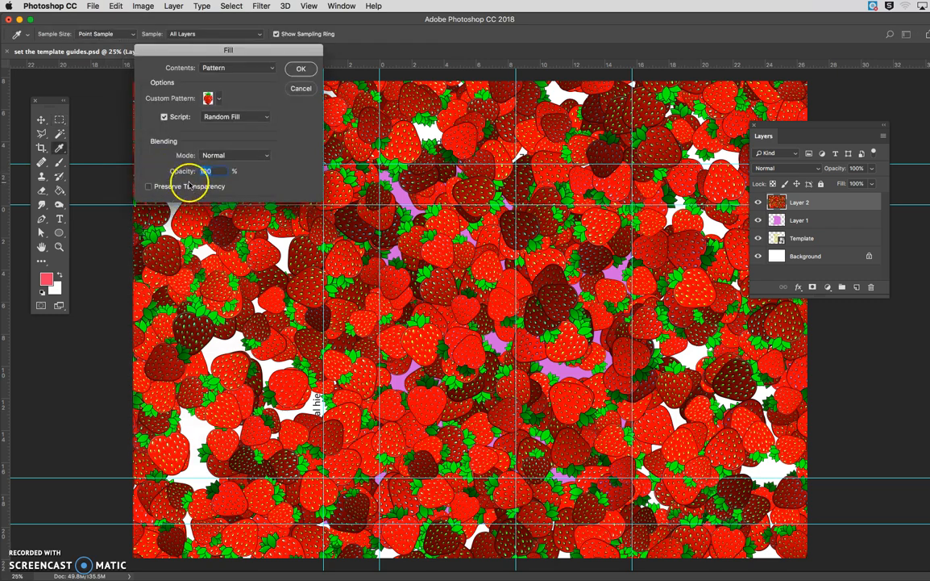
click(240, 156)
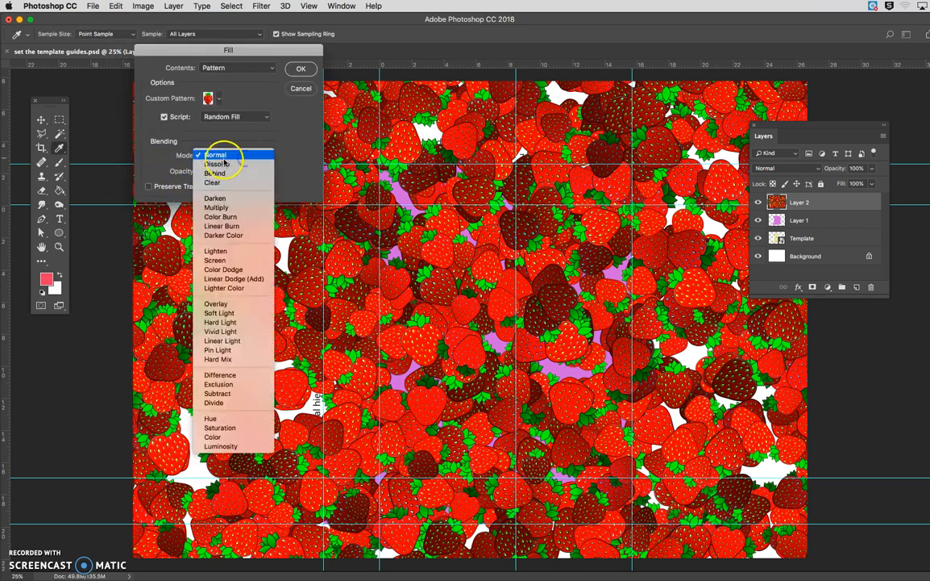
click(241, 209)
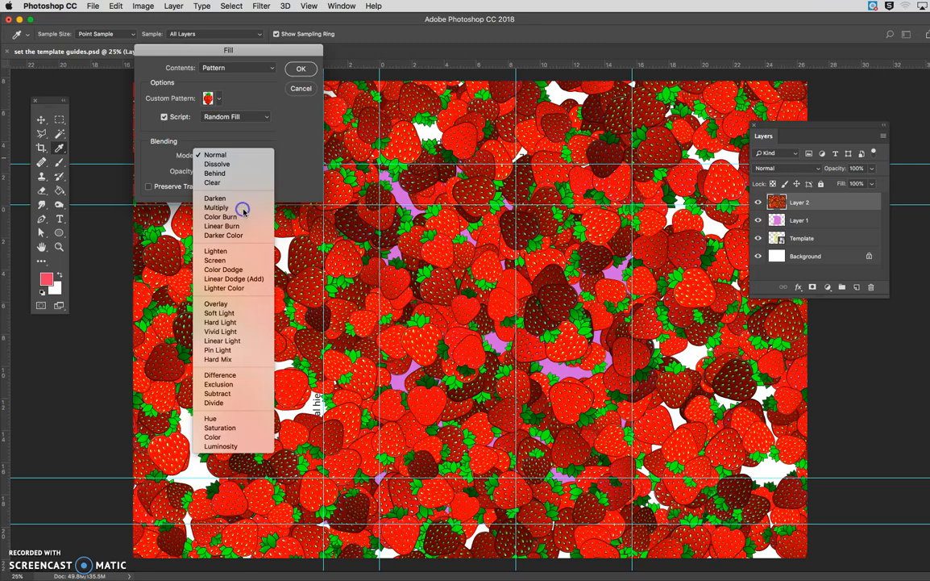
click(301, 70)
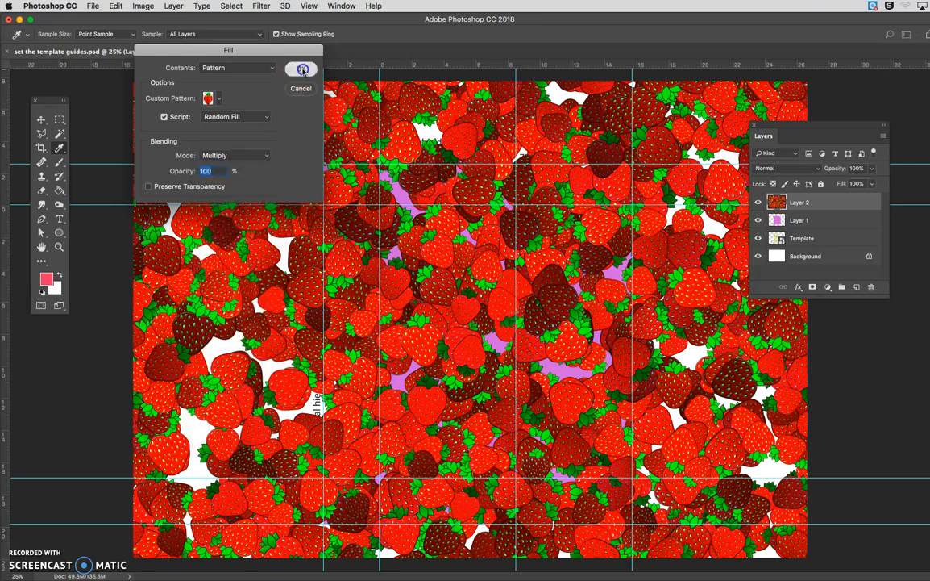
click(724, 185)
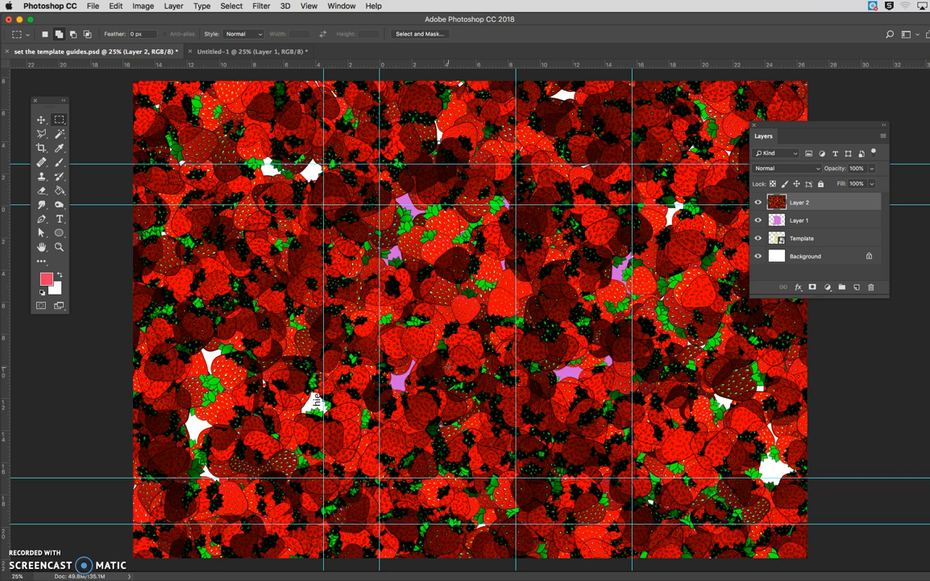
key(super+z)
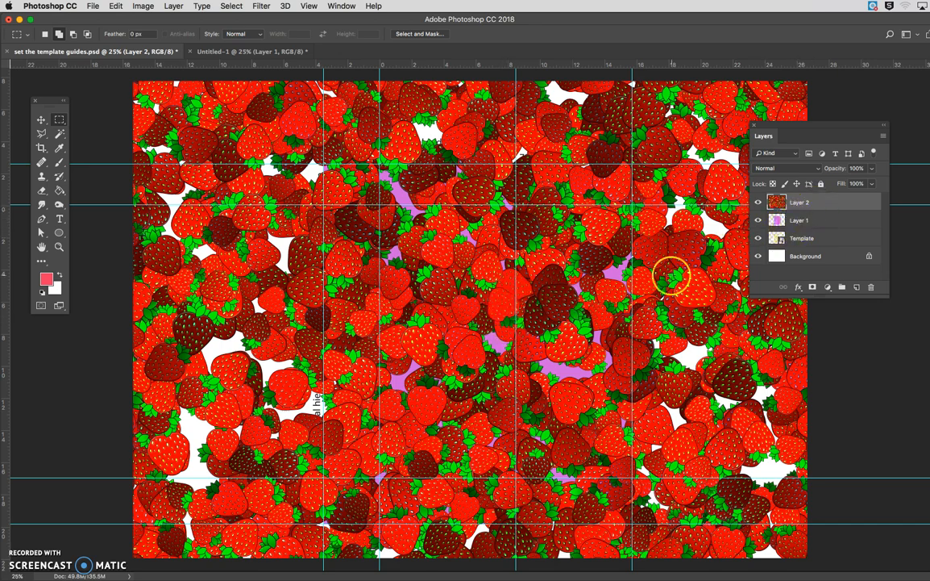
Clip the strawberry pattern on Layer 2 to the purple package shape on Layer 1 with a clipping mask.
click(828, 202)
click(758, 203)
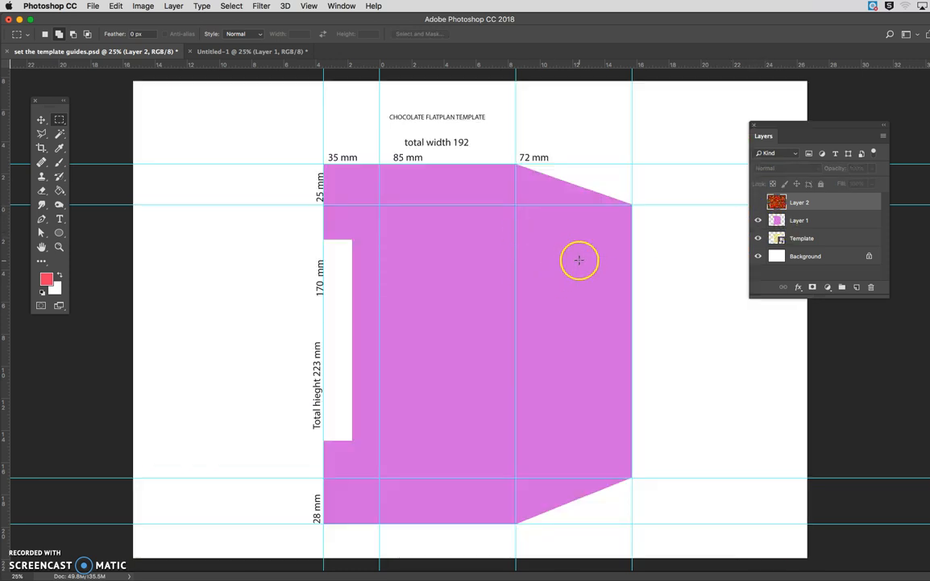
click(758, 203)
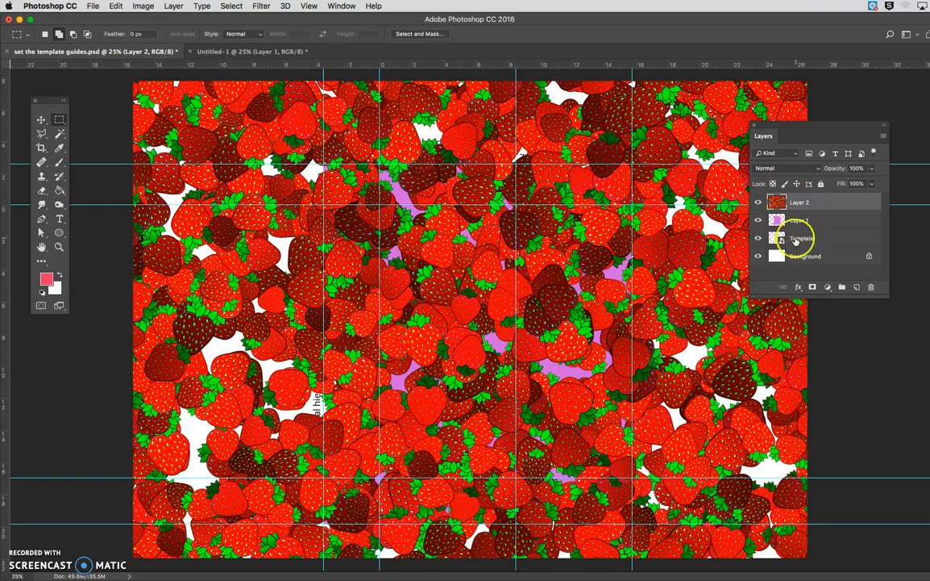
right_click(851, 203)
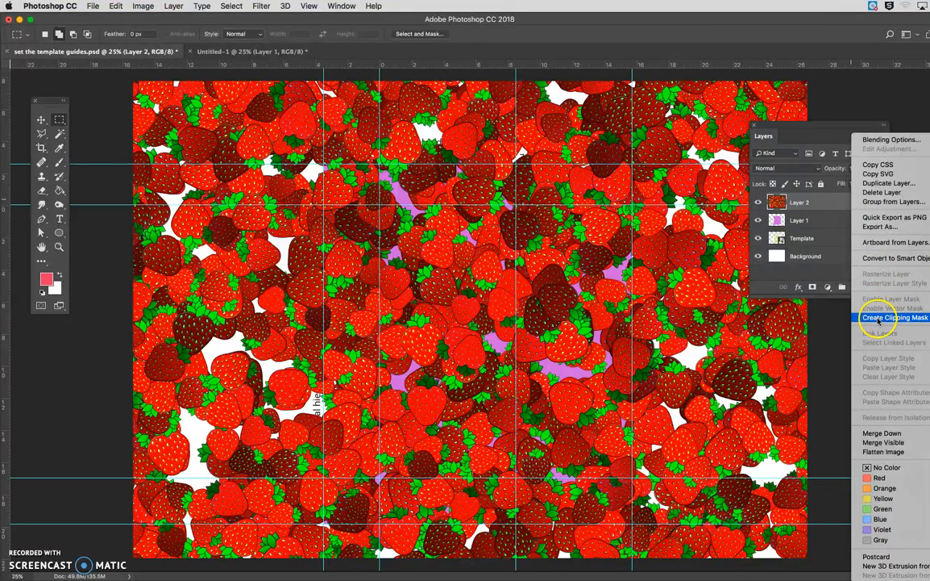
click(841, 202)
click(884, 140)
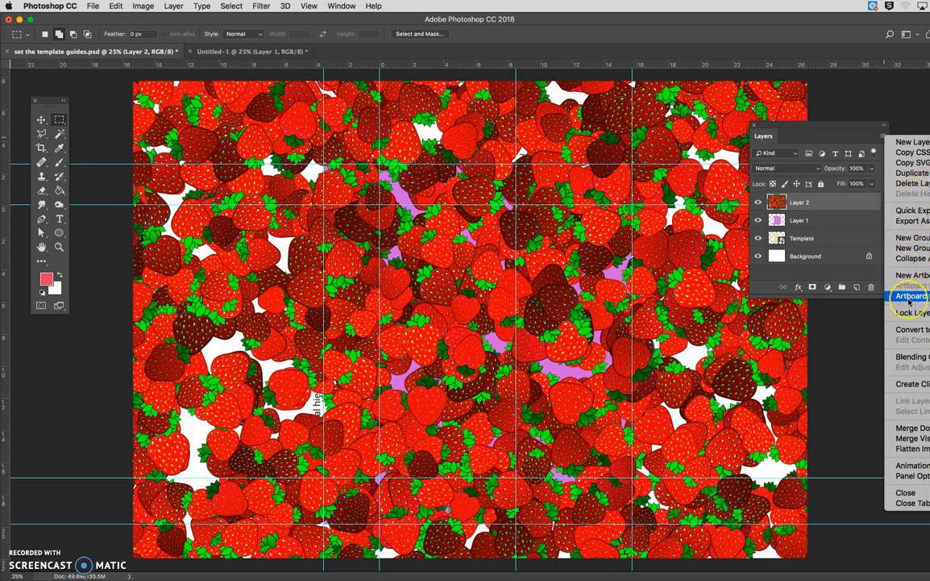
click(922, 385)
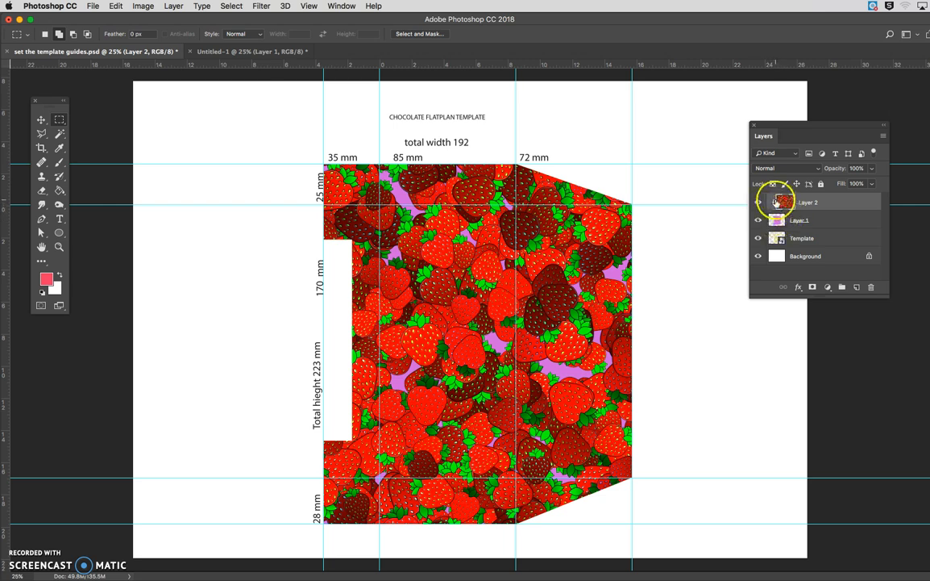
Shift the clipped strawberry pattern slightly upward within the package shape using the Move tool.
click(786, 203)
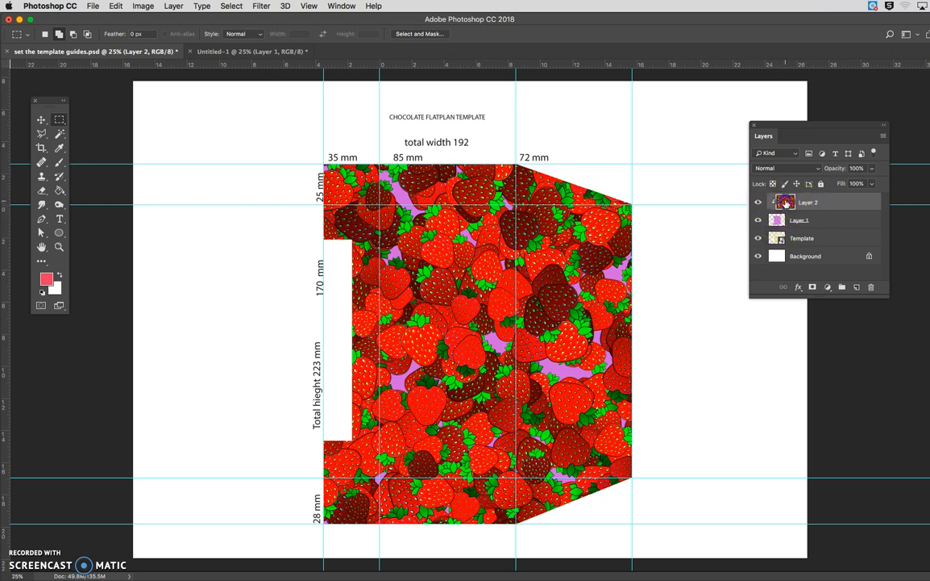
click(41, 120)
drag(433, 242, 395, 278)
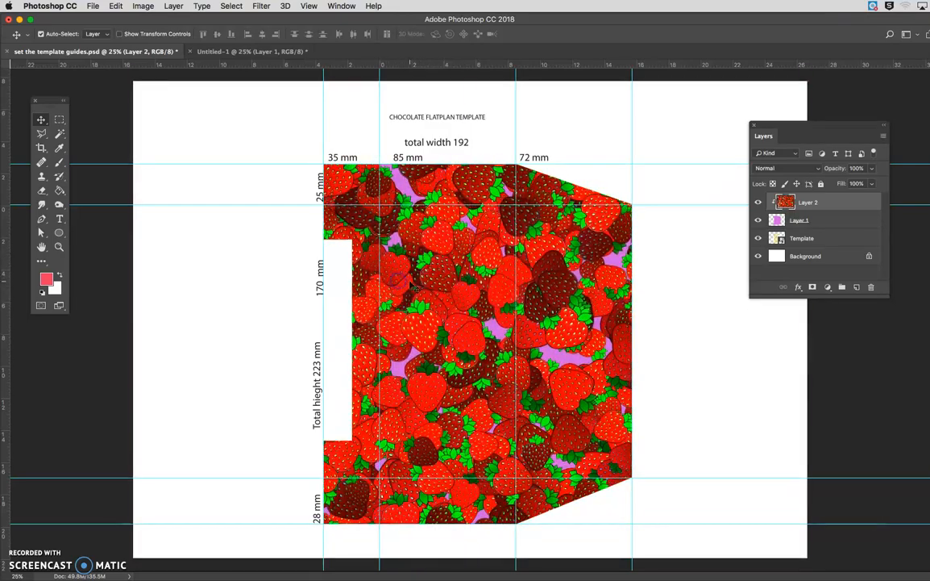
Scale the strawberry pattern down to about 79% and position it so it still covers the whole package shape.
key(super+t)
click(322, 164)
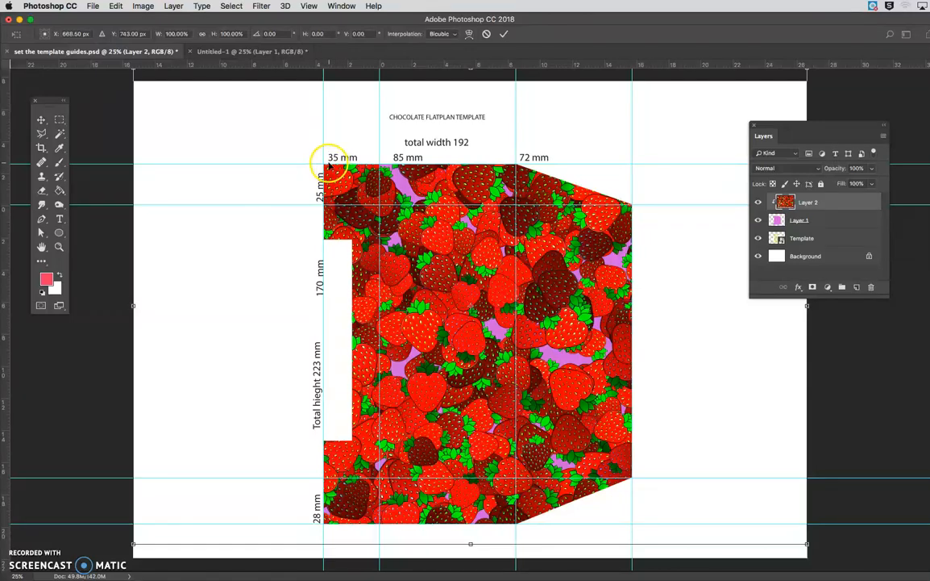
key(super+minus)
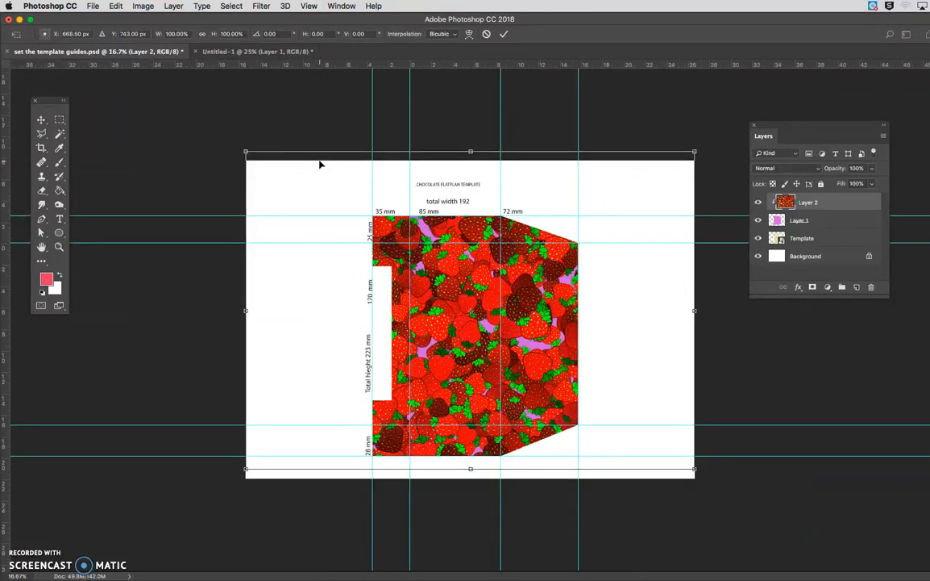
drag(247, 151, 300, 193)
drag(419, 282, 453, 340)
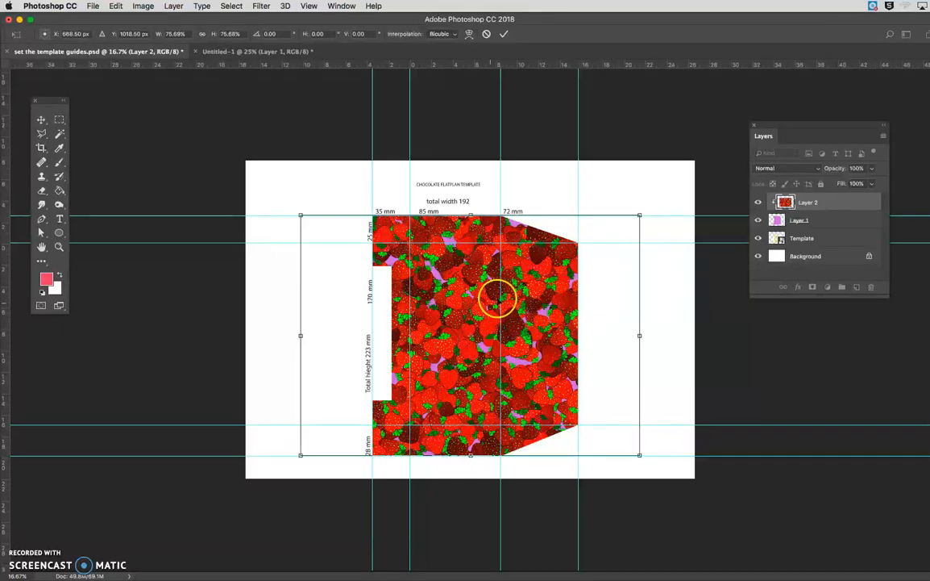
drag(641, 214, 646, 211)
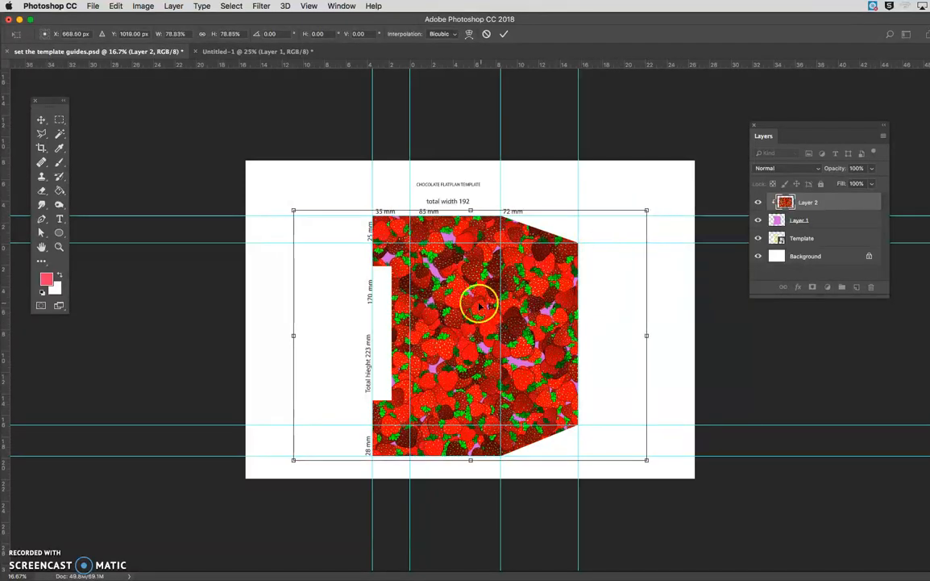
key(Return)
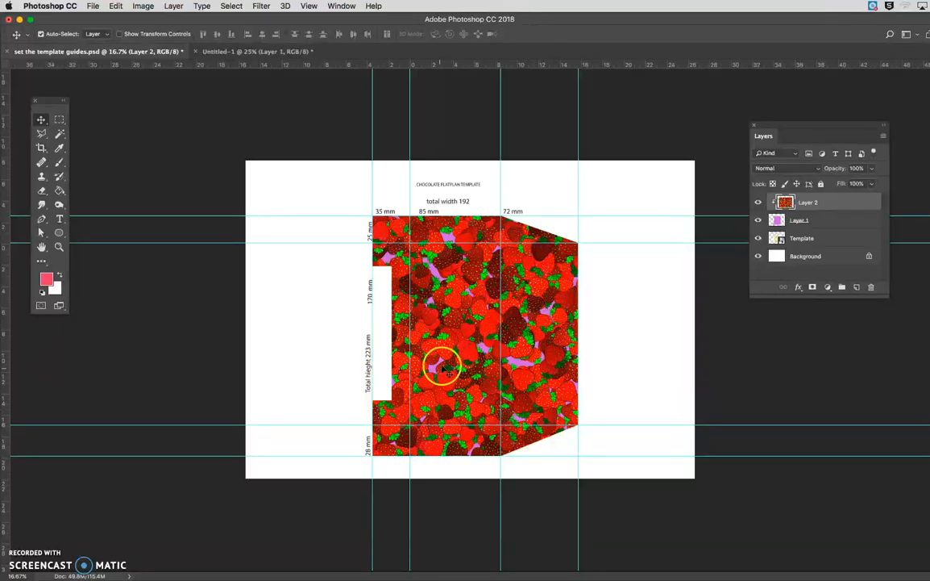
Hide the strawberry and purple layers and select the Template layer to review its logo, ingredients and nutrition areas.
key(super+equal)
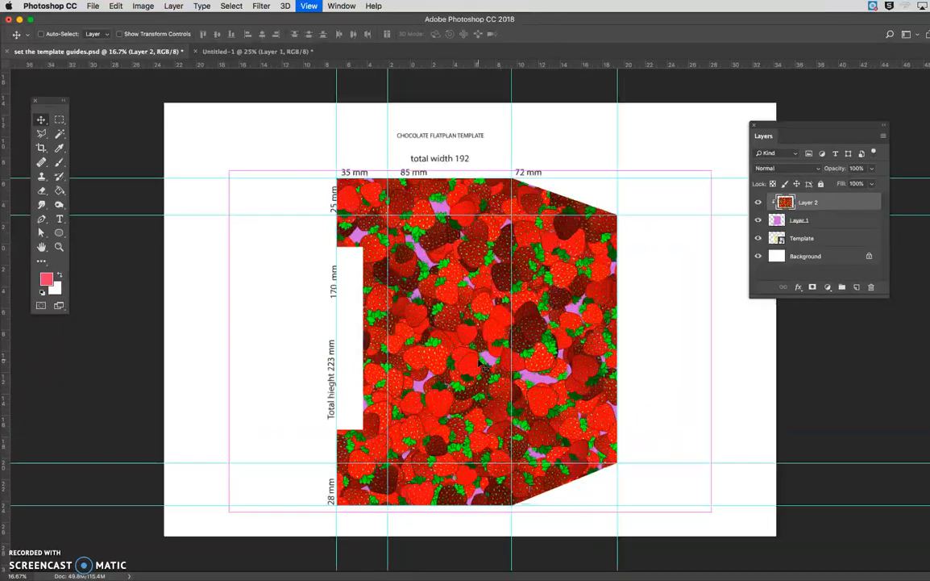
click(758, 203)
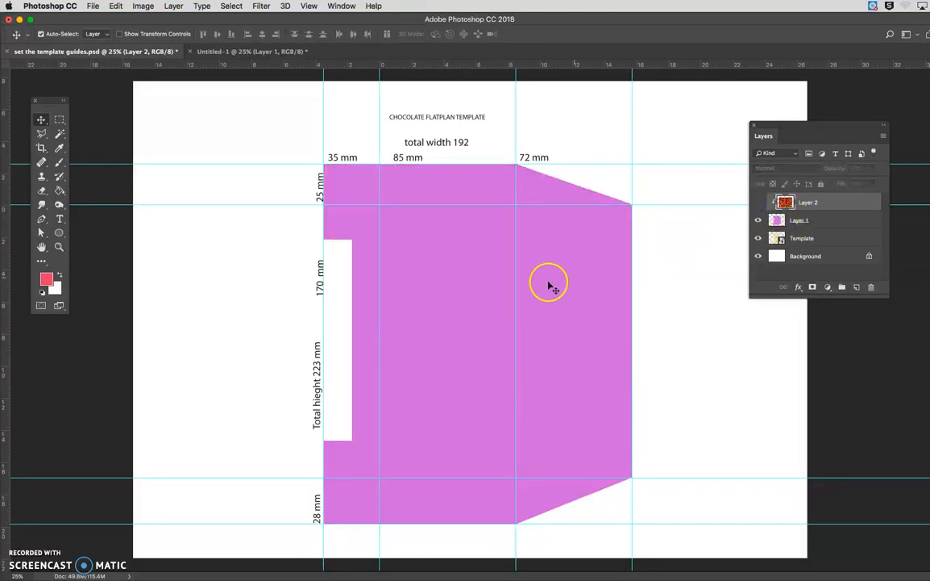
click(758, 220)
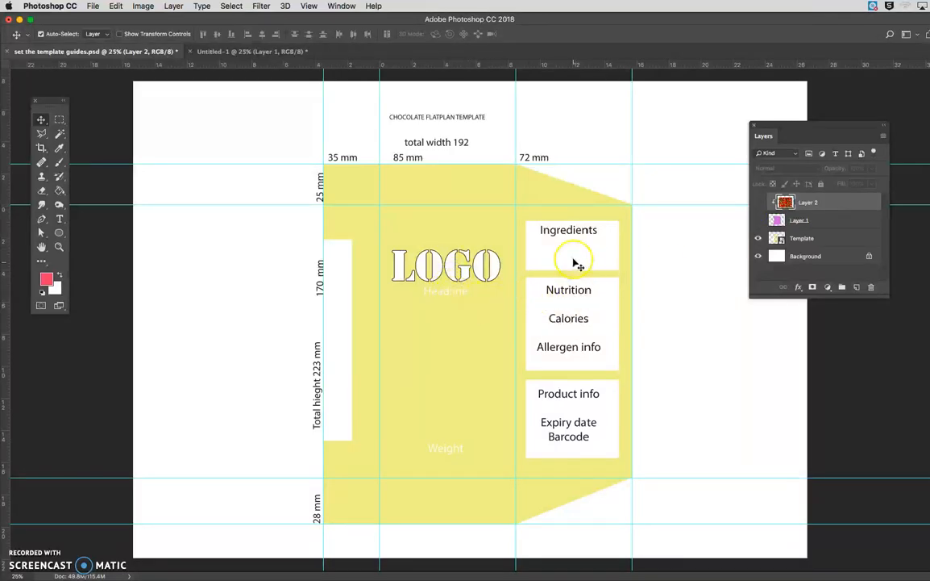
click(579, 436)
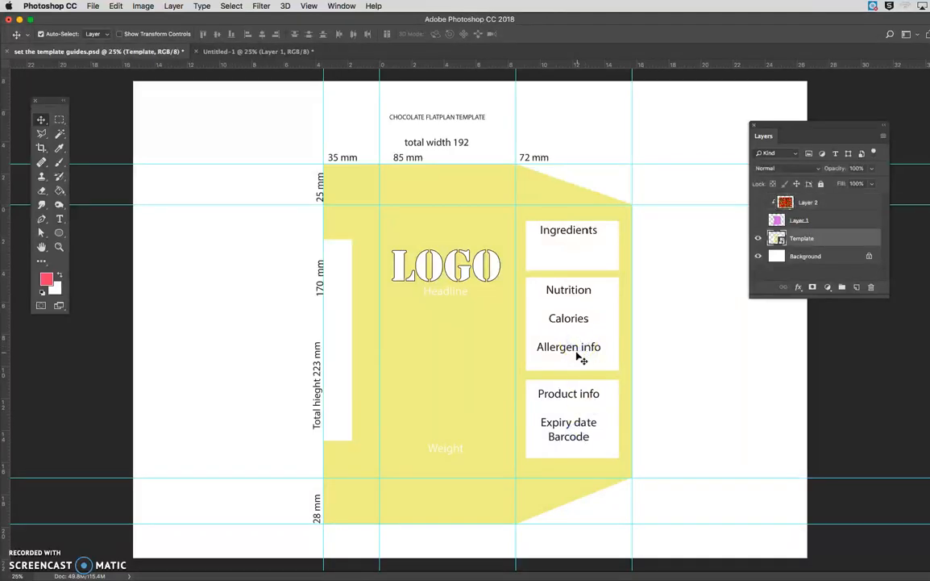
Switch to Firefox, search Google Images for "INGREDIENT ON PACKAGING" in a new tab, and browse the label examples.
mouse_move(322, 569)
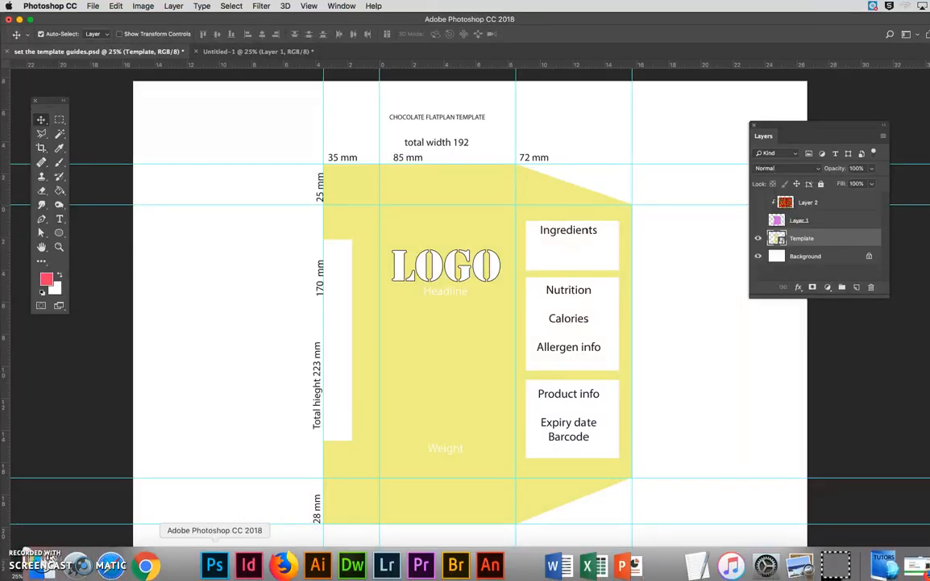
click(287, 564)
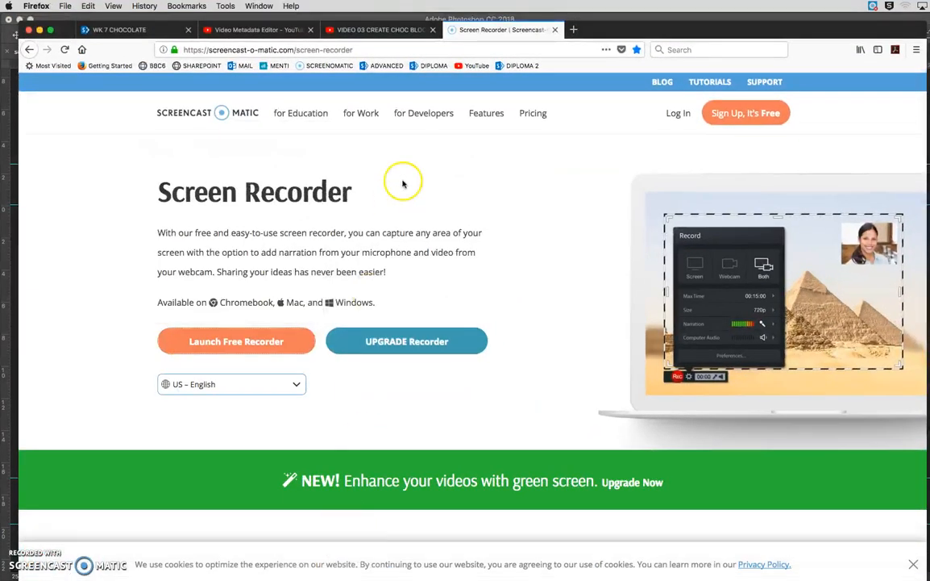
click(575, 25)
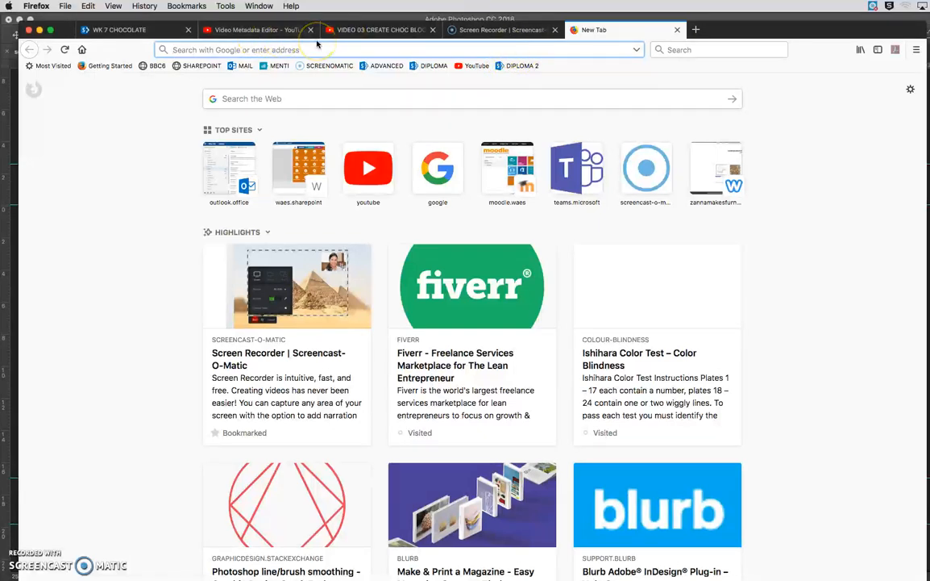
text(INGREDIENT ON PACKAGING)
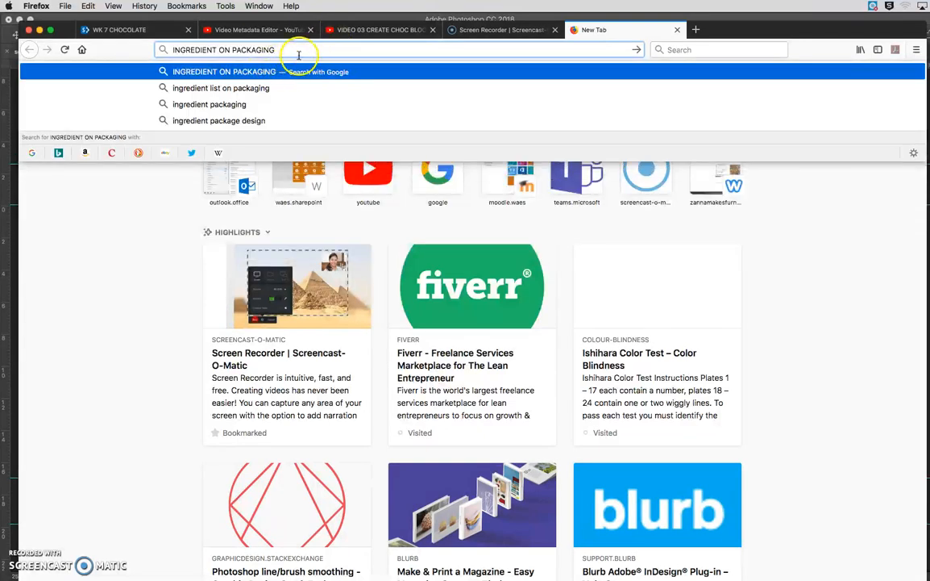
key(Return)
click(125, 115)
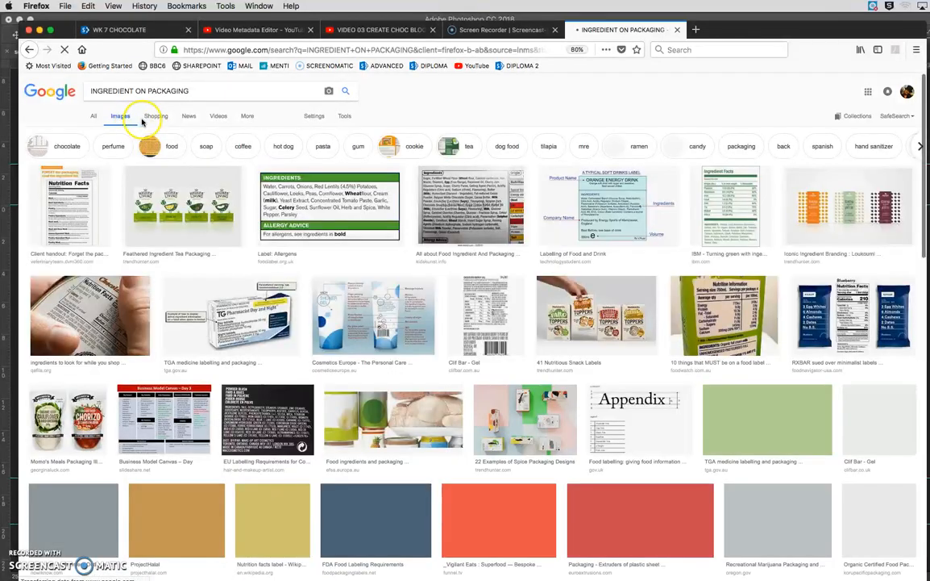
scroll(595, 218, down, 3)
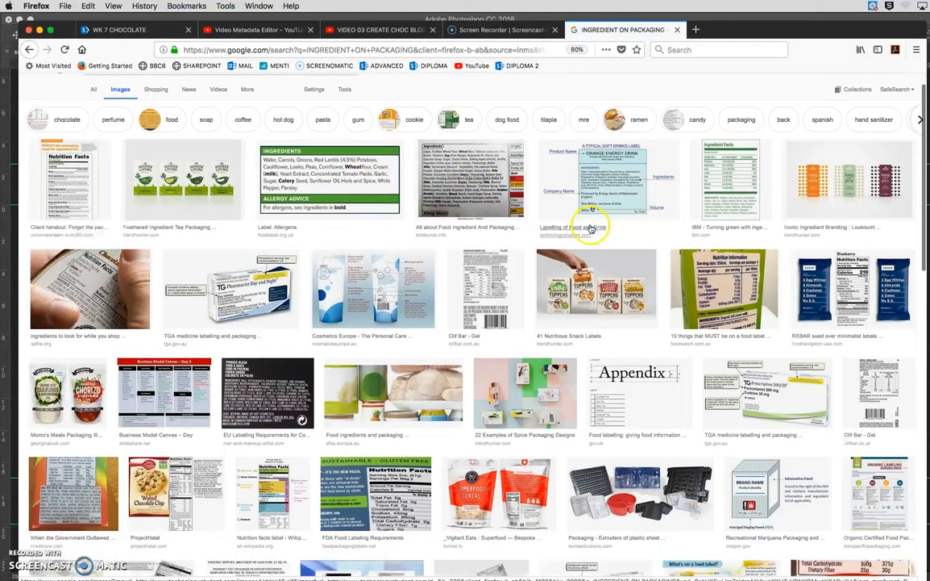
scroll(597, 225, up, 3)
scroll(604, 230, down, 3)
scroll(617, 233, down, 2)
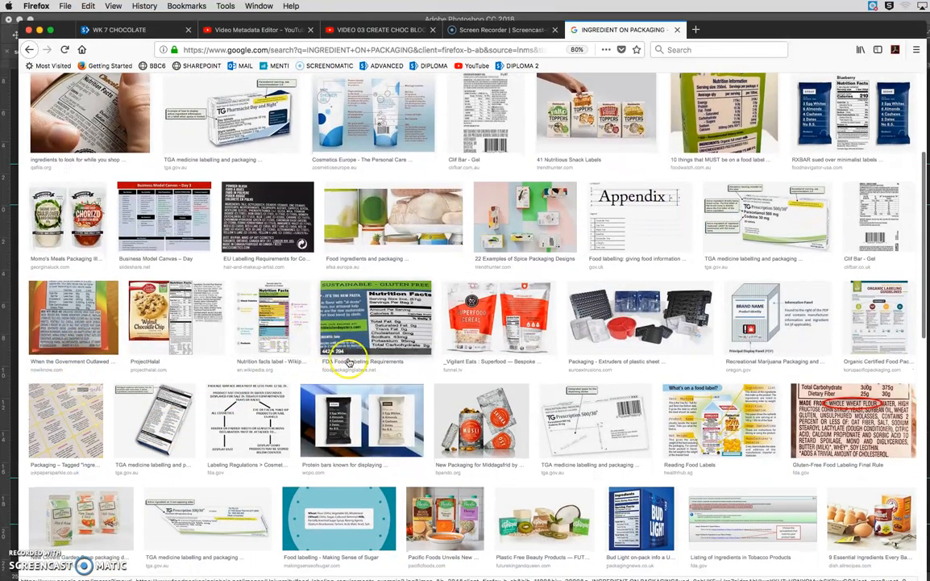
Browse the ingredient packaging image results and open the IBM "Turning green with ingenuity" ingredient facts label for a larger preview.
scroll(282, 332, down, 8)
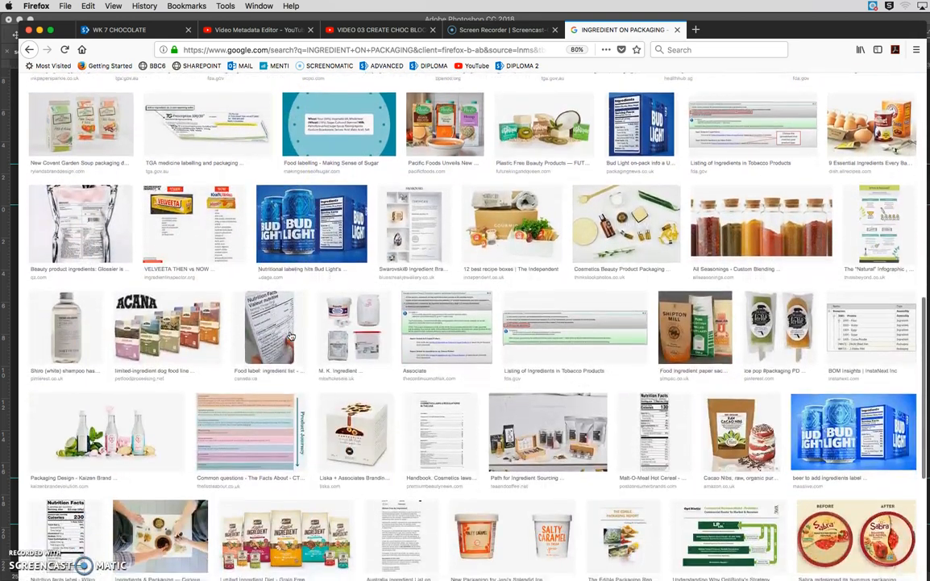
scroll(290, 336, up, 7)
scroll(290, 335, up, 10)
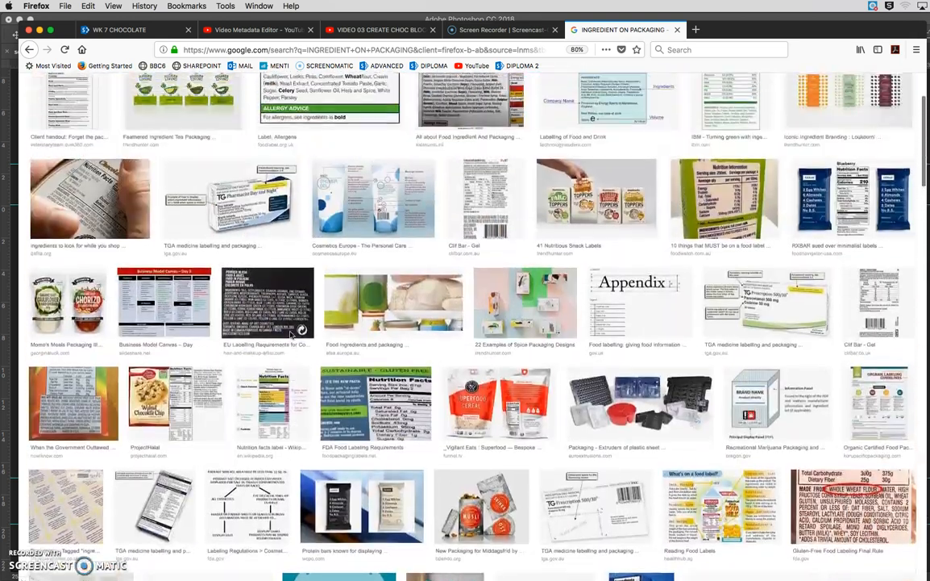
click(726, 242)
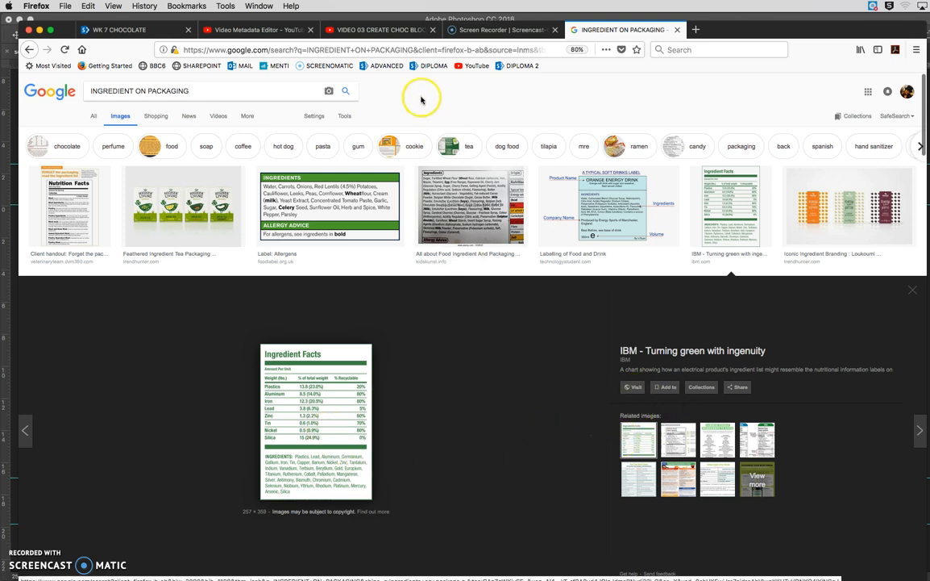
Switch back to Photoshop and make the purple Layer 1 and the clipped strawberry Layer 2 visible again.
click(39, 32)
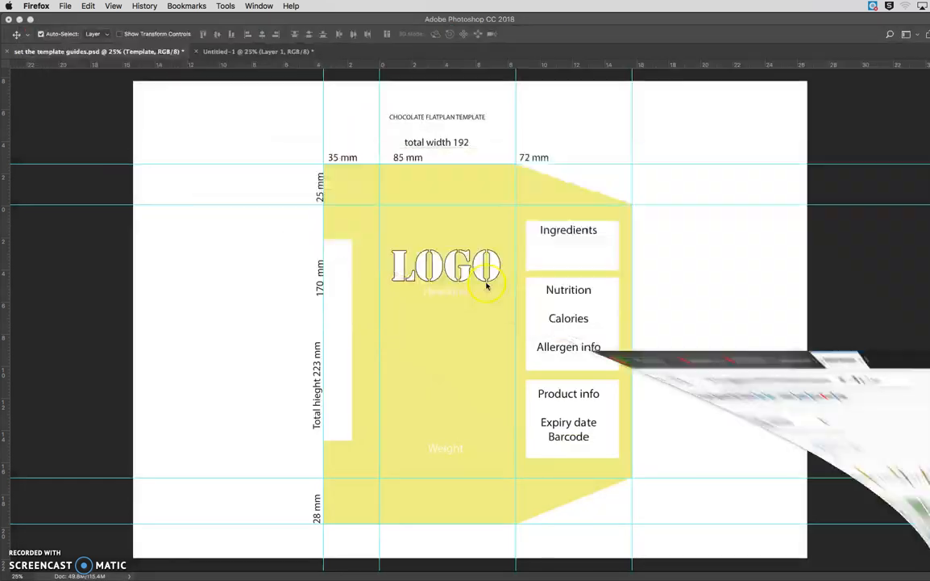
click(756, 220)
click(759, 203)
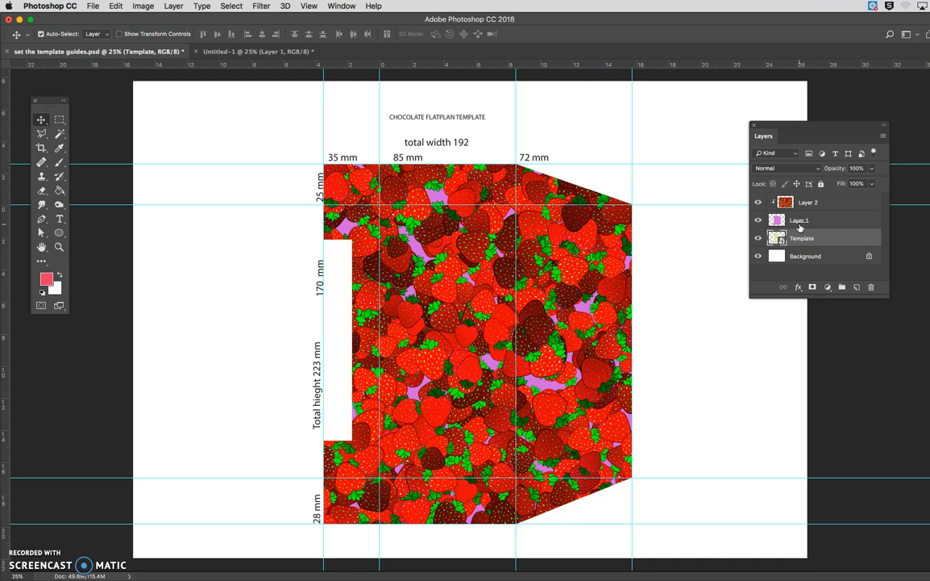
click(54, 507)
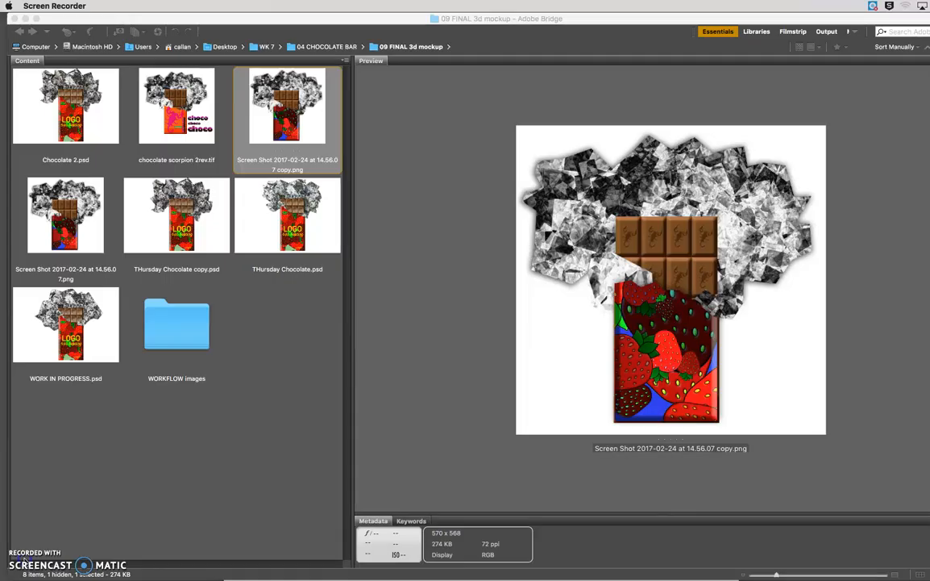